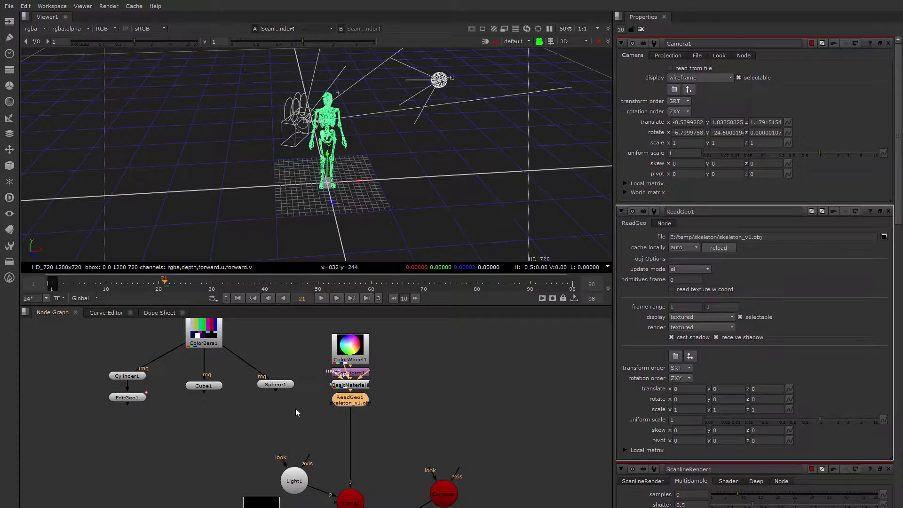
# - Try moving the skeleton geometry about -0.02 along X, and undo the move
pyautogui.moveTo(306, 414); pyautogui.dragTo(330, 419, button='middle')
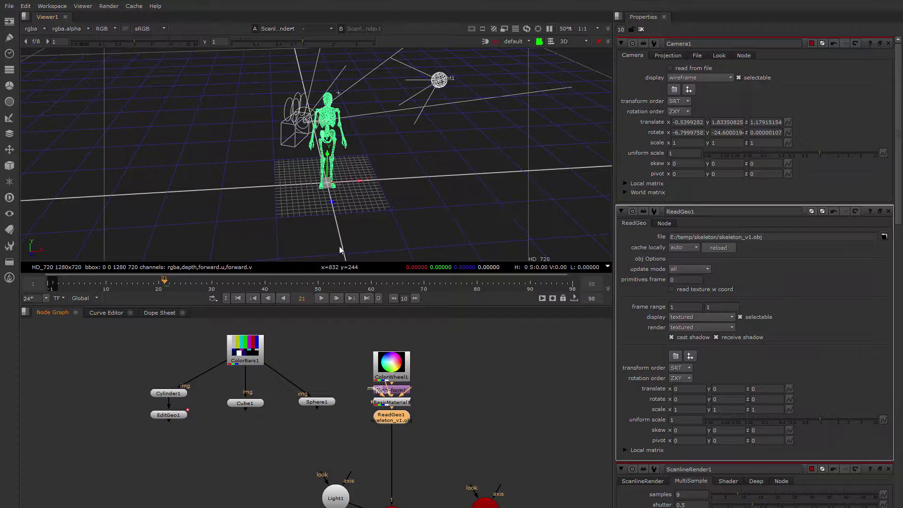
pyautogui.moveTo(326, 150)
pyautogui.keyDown('ctrl'); pyautogui.mouseDown()
pyautogui.moveTo(387, 135)
pyautogui.moveTo(367, 149)
pyautogui.moveTo(343, 141)
pyautogui.moveTo(324, 157)
pyautogui.moveTo(325, 141)
pyautogui.mouseUp(); pyautogui.keyUp('ctrl')
pyautogui.hotkey('ctrl', 'z')
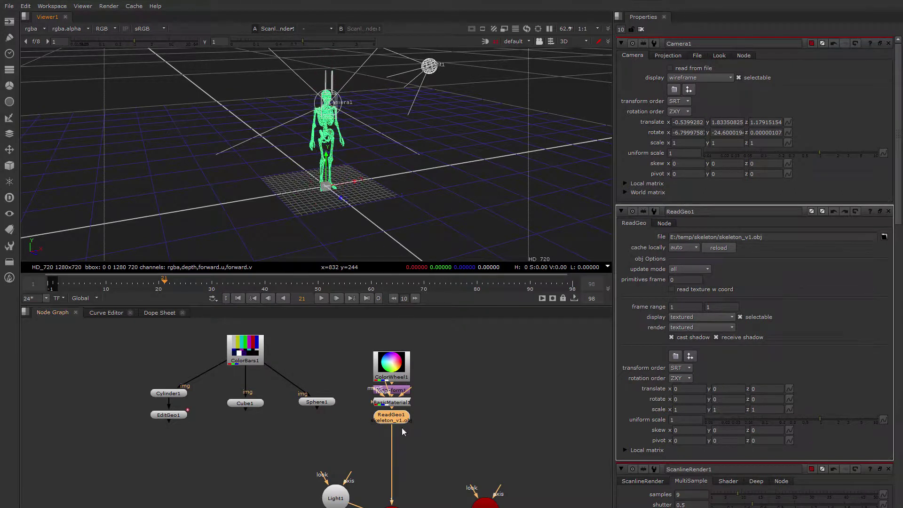
pyautogui.moveTo(397, 419)
pyautogui.mouseDown()
pyautogui.moveTo(396, 433)
pyautogui.moveTo(395, 425)
pyautogui.mouseUp()
pyautogui.moveTo(359, 187)
pyautogui.mouseDown()
pyautogui.moveTo(345, 188)
pyautogui.moveTo(354, 190)
pyautogui.mouseUp()
pyautogui.press('ctrl')
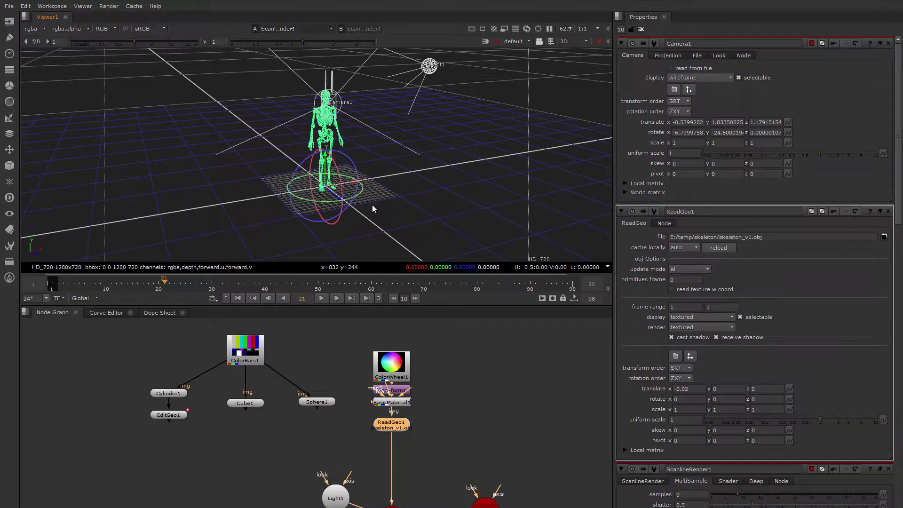
pyautogui.hotkey('ctrl', 'z')
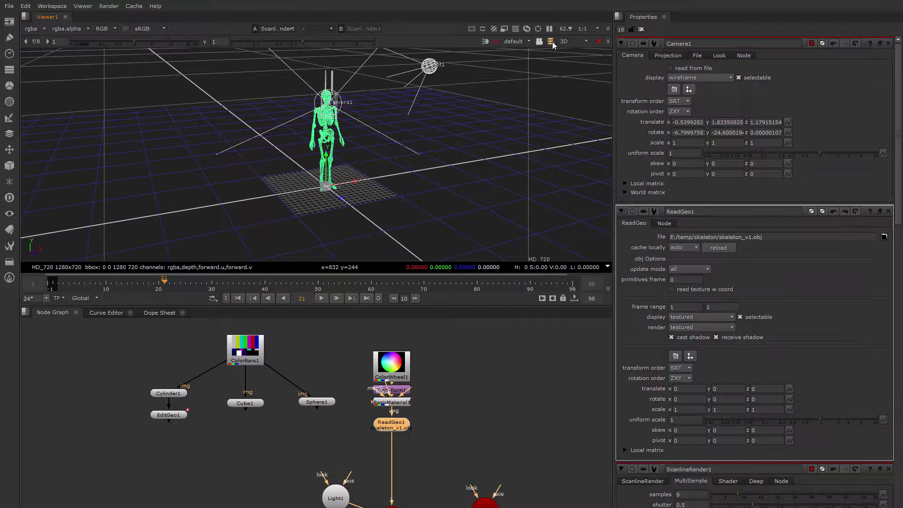
pyautogui.click(551, 42)
pyautogui.click(568, 51)
pyautogui.keyDown('ctrl'); pyautogui.moveTo(347, 176); pyautogui.dragTo(377, 189); pyautogui.keyUp('ctrl')
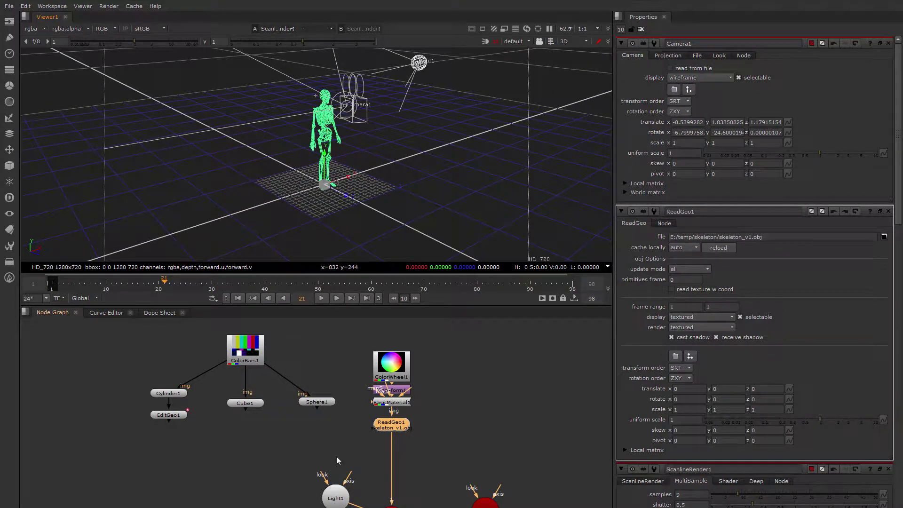
pyautogui.moveTo(349, 473); pyautogui.dragTo(324, 407, button='middle')
pyautogui.scroll(4, 369, 452)
pyautogui.scroll(-6, 363, 424)
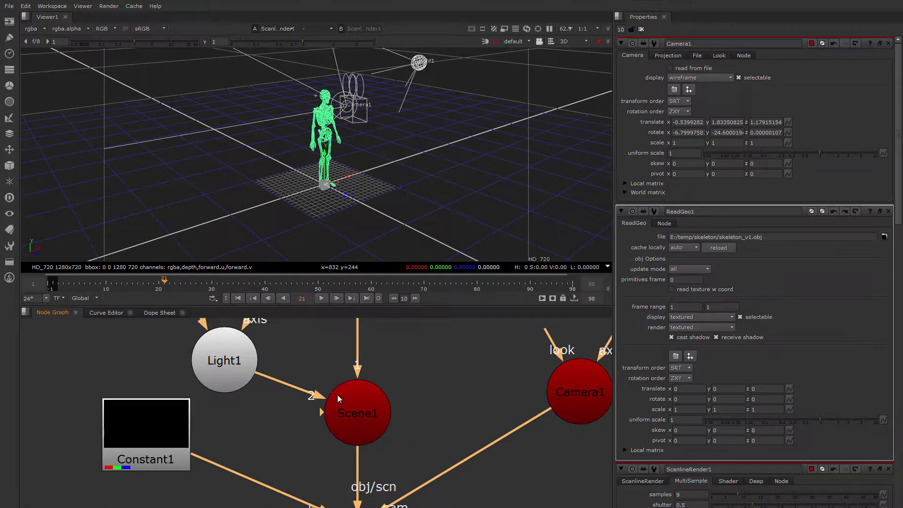
pyautogui.moveTo(183, 326); pyautogui.dragTo(231, 388, button='middle')
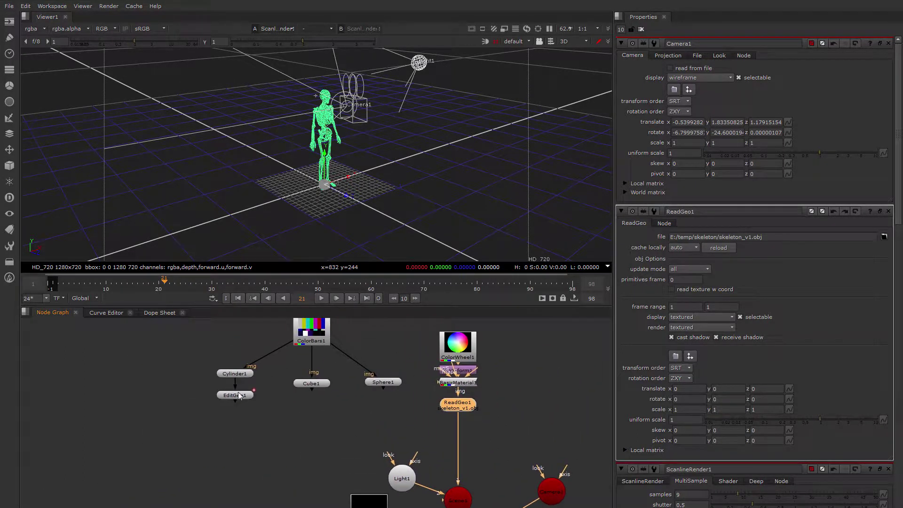
# - Create a Scene node fed by EditGeo1, Cube1, Sphere1 and ReadGeo1, and place it below them in the node graph
pyautogui.moveTo(200, 358); pyautogui.dragTo(257, 405)
pyautogui.moveTo(245, 395); pyautogui.dragTo(244, 383)
pyautogui.click(246, 385)
pyautogui.keyDown('shift'); pyautogui.click(311, 384); pyautogui.keyUp('shift')
pyautogui.keyDown('shift'); pyautogui.click(388, 382); pyautogui.keyUp('shift')
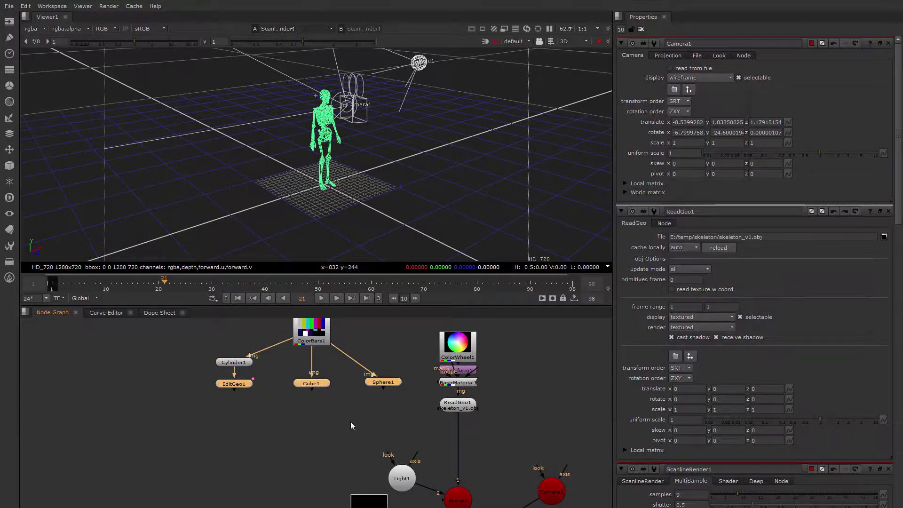
pyautogui.moveTo(351, 421); pyautogui.dragTo(286, 415, button='middle')
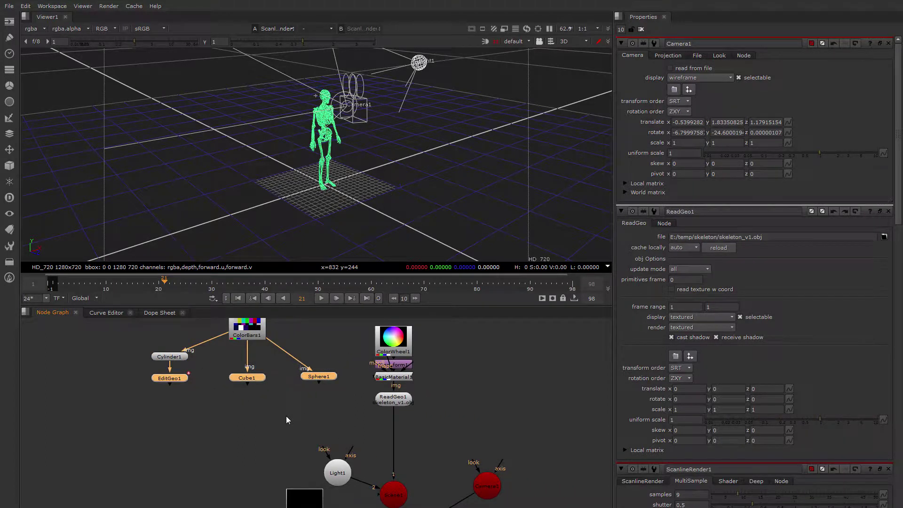
pyautogui.keyDown('shift'); pyautogui.click(388, 403); pyautogui.keyUp('shift')
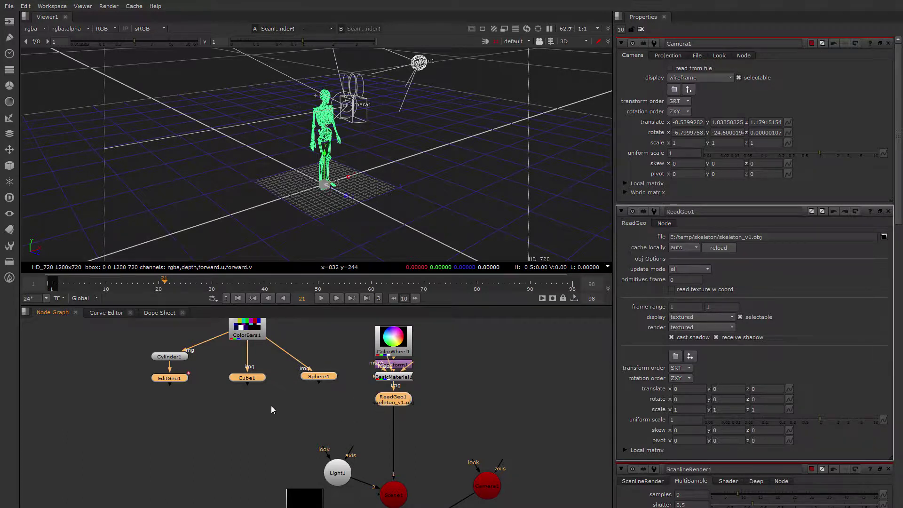
pyautogui.press('Tab')
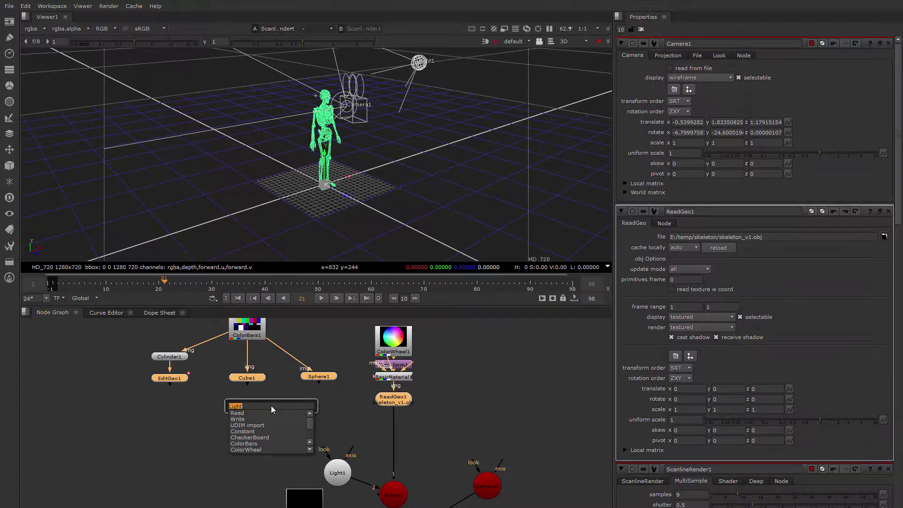
pyautogui.write('sc')
pyautogui.press('Down')
pyautogui.press('Down')
pyautogui.press('Down')
pyautogui.press('Return')
pyautogui.moveTo(404, 433); pyautogui.dragTo(346, 438)
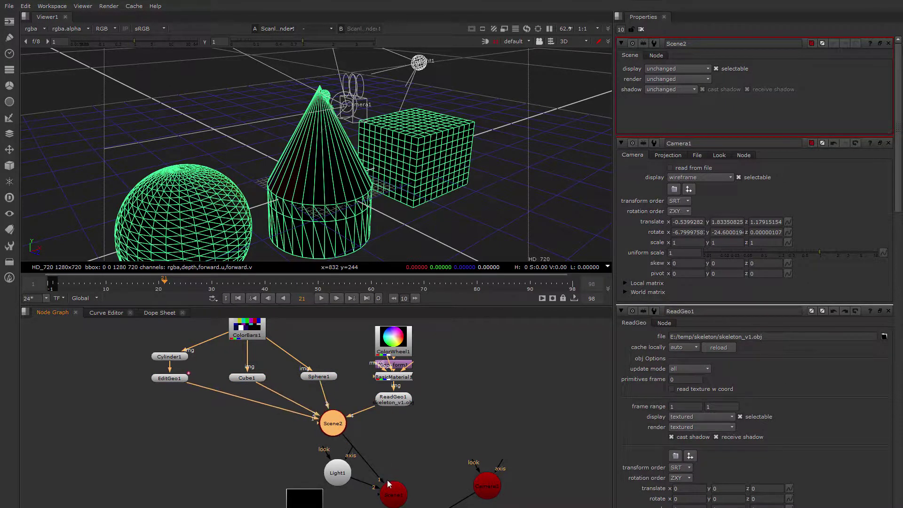
# - Detach Scene2 from Scene1, spread the scene and light nodes apart, and connect Light1 to Scene2's free input
pyautogui.moveTo(395, 474); pyautogui.dragTo(399, 432, button='middle')
pyautogui.moveTo(396, 454); pyautogui.dragTo(397, 473)
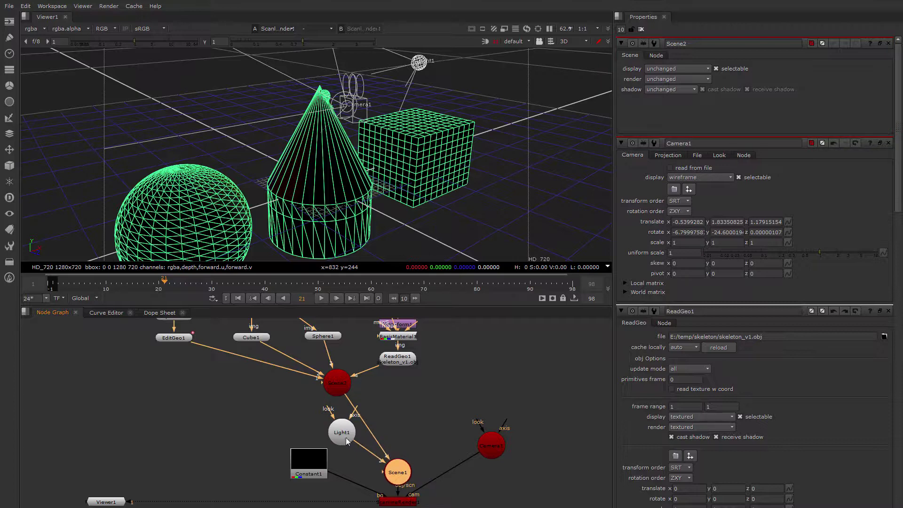
pyautogui.moveTo(343, 439); pyautogui.dragTo(361, 474)
pyautogui.moveTo(364, 397)
pyautogui.mouseDown(button='middle')
pyautogui.moveTo(381, 422)
pyautogui.moveTo(409, 438)
pyautogui.mouseUp(button='middle')
pyautogui.moveTo(386, 429)
pyautogui.mouseDown()
pyautogui.moveTo(358, 432)
pyautogui.moveTo(370, 432)
pyautogui.mouseUp()
pyautogui.moveTo(406, 432); pyautogui.dragTo(407, 396, button='middle')
pyautogui.moveTo(403, 473); pyautogui.dragTo(259, 409)
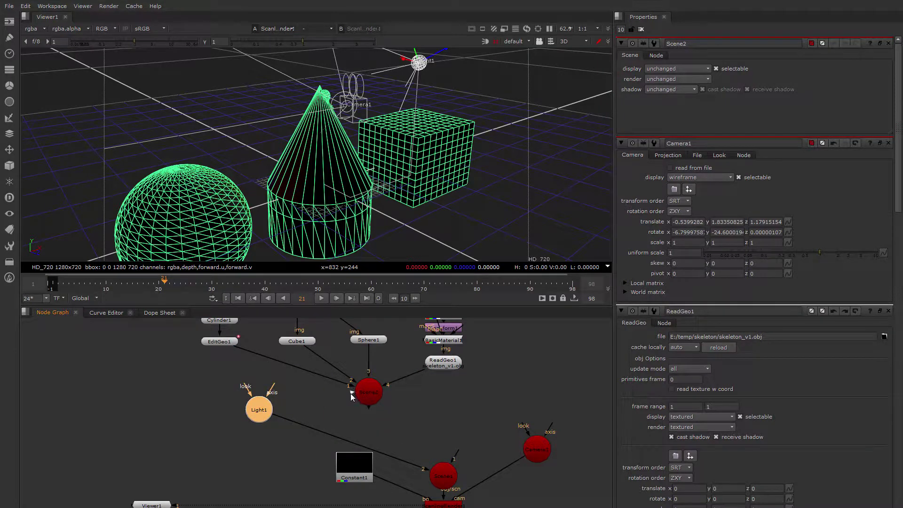
pyautogui.moveTo(351, 393); pyautogui.dragTo(263, 405)
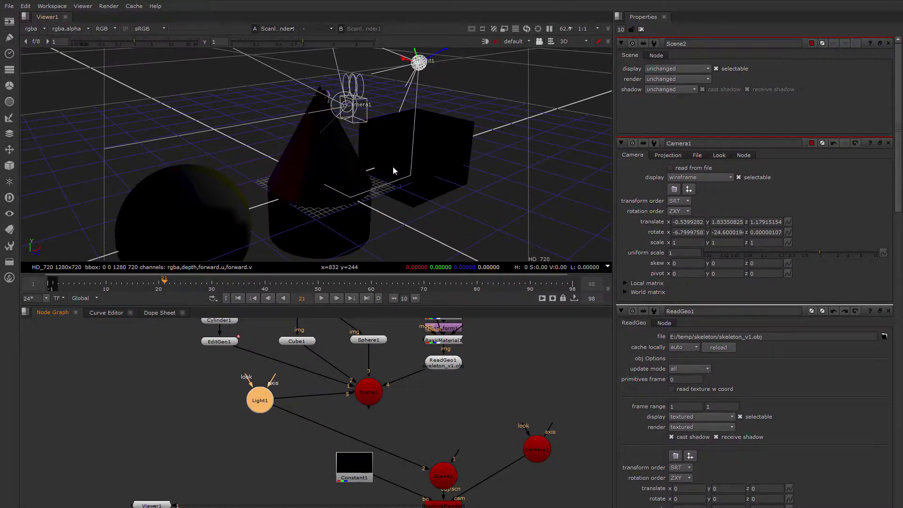
# - Try moving the skeleton up along Y and sideways along X with ReadGeo1's transform, and undo the moves
pyautogui.moveTo(393, 168); pyautogui.dragTo(314, 214, button='middle')
pyautogui.keyDown('ctrl'); pyautogui.moveTo(385, 213); pyautogui.dragTo(283, 200); pyautogui.keyUp('ctrl')
pyautogui.doubleClick(445, 366)
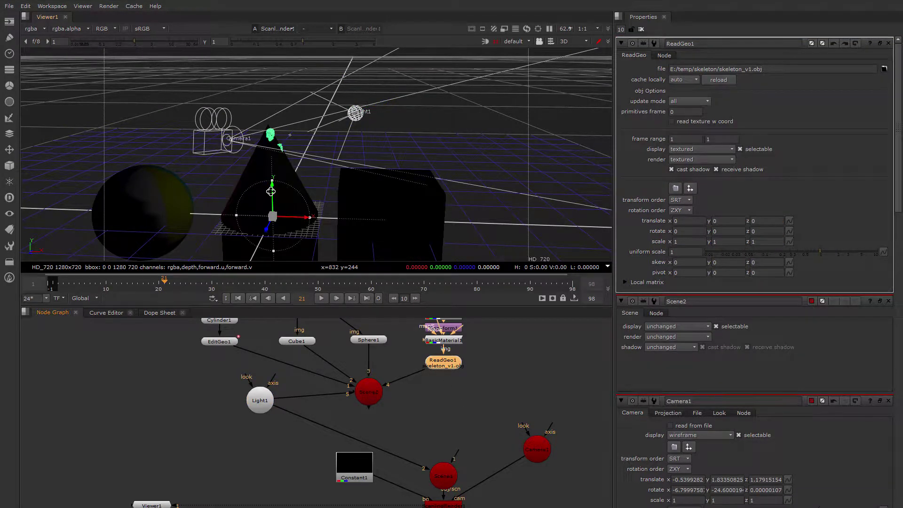
pyautogui.moveTo(273, 194); pyautogui.dragTo(271, 130)
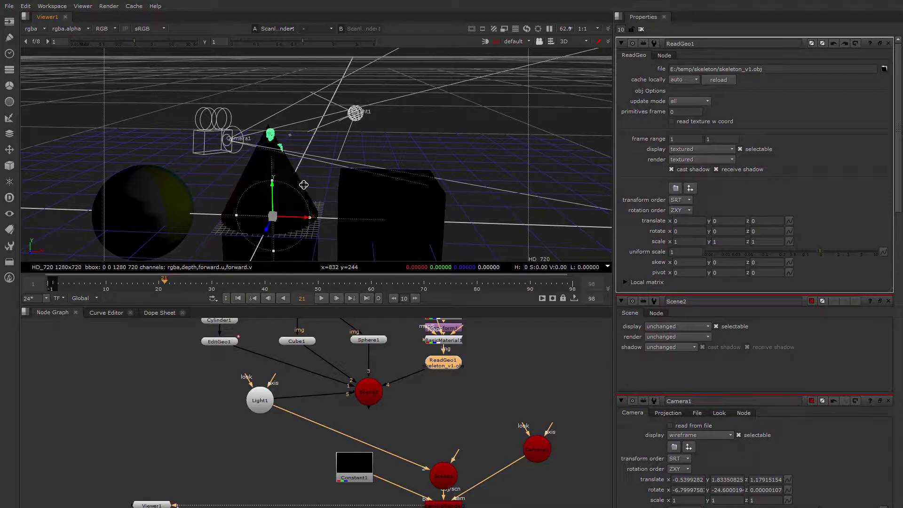
pyautogui.click(494, 367)
pyautogui.moveTo(434, 385); pyautogui.dragTo(412, 412, button='middle')
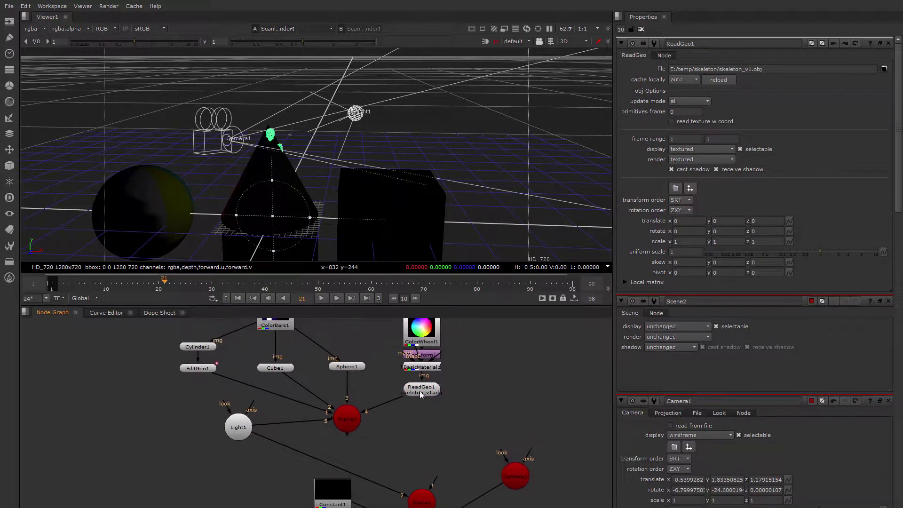
pyautogui.click(420, 391)
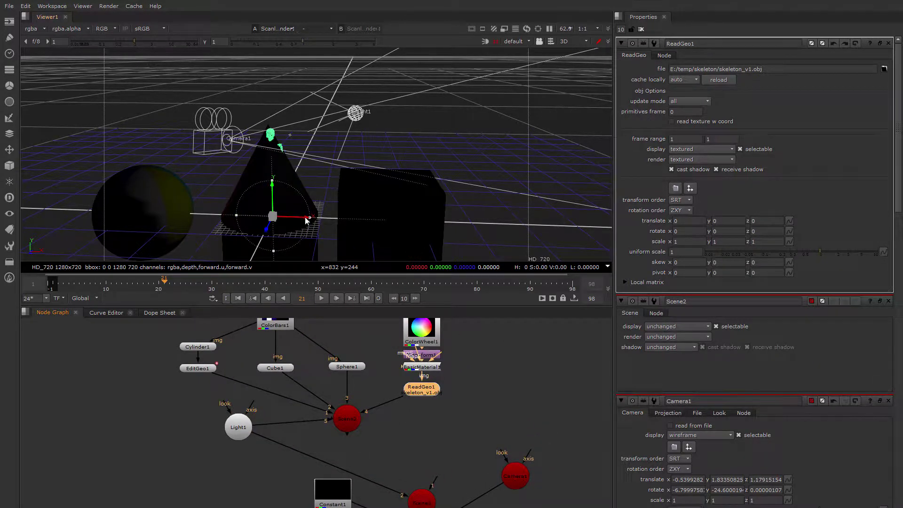
pyautogui.moveTo(306, 221); pyautogui.dragTo(421, 218)
pyautogui.hotkey('ctrl', 'z')
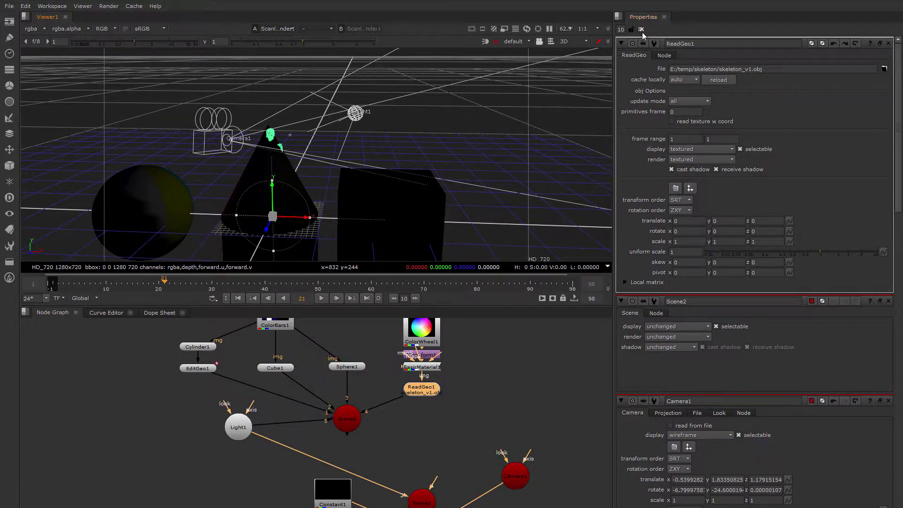
# - Close all open node properties and reopen only those of ReadGeo1
pyautogui.click(641, 29)
pyautogui.click(439, 408)
pyautogui.doubleClick(421, 389)
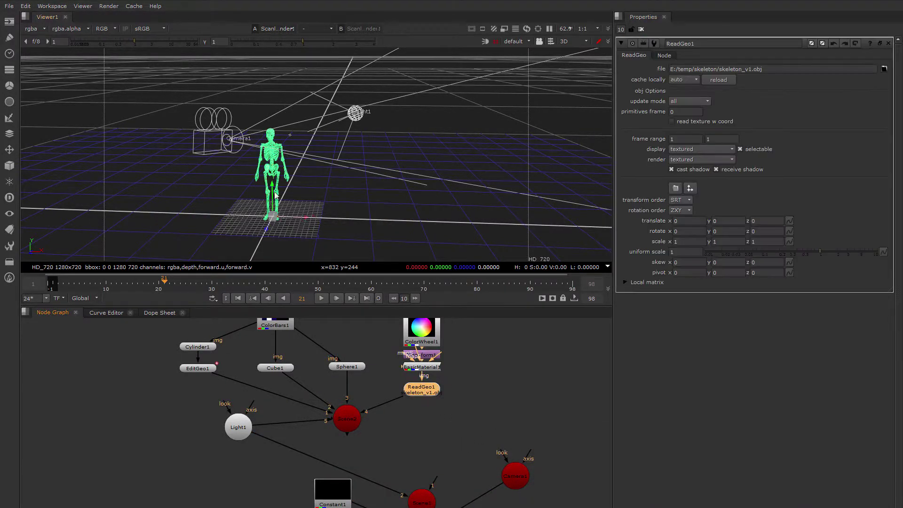
# - Move the skeleton to about X 1.94, Y 1.51 with ReadGeo1's transform, and display Scene2 in the viewer
pyautogui.moveTo(278, 195); pyautogui.dragTo(369, 130)
pyautogui.click(347, 418)
pyautogui.press('1')
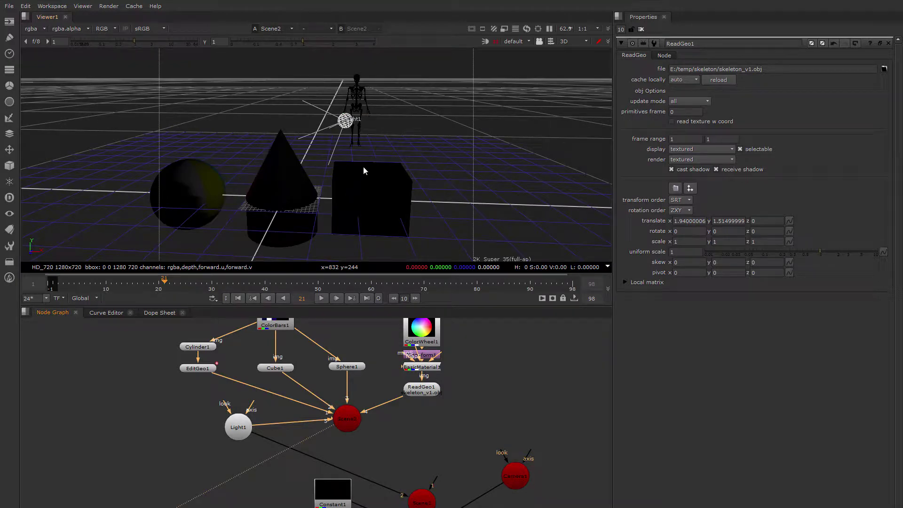
# - Place the skeleton on top of the cube by translating ReadGeo1 to about X 2.43, Y 0.93
pyautogui.keyDown('alt'); pyautogui.moveTo(382, 177); pyautogui.dragTo(357, 170, button='right'); pyautogui.keyUp('alt')
pyautogui.click(362, 122)
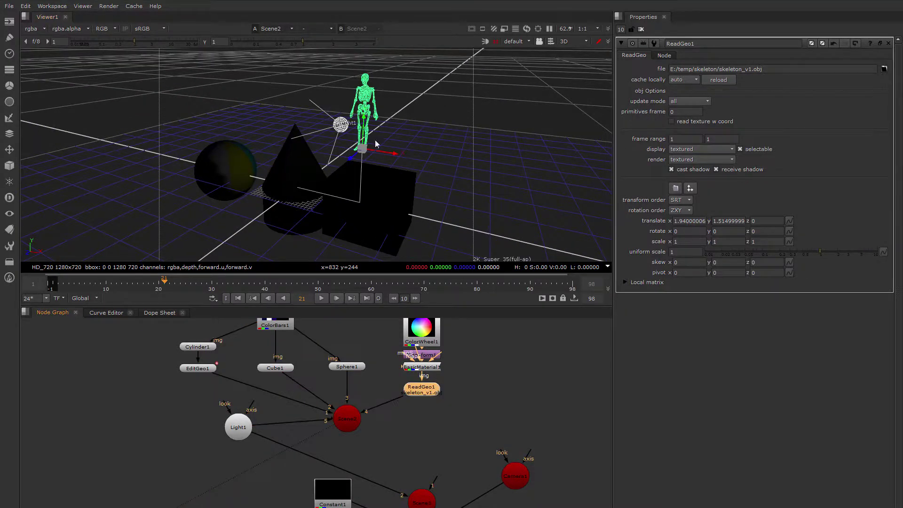
pyautogui.moveTo(363, 119); pyautogui.dragTo(362, 143)
pyautogui.keyDown('alt'); pyautogui.moveTo(363, 197); pyautogui.dragTo(405, 167, button='right'); pyautogui.keyUp('alt')
pyautogui.moveTo(388, 175); pyautogui.dragTo(408, 176)
pyautogui.keyDown('alt'); pyautogui.moveTo(362, 204); pyautogui.dragTo(440, 245, button='right'); pyautogui.keyUp('alt')
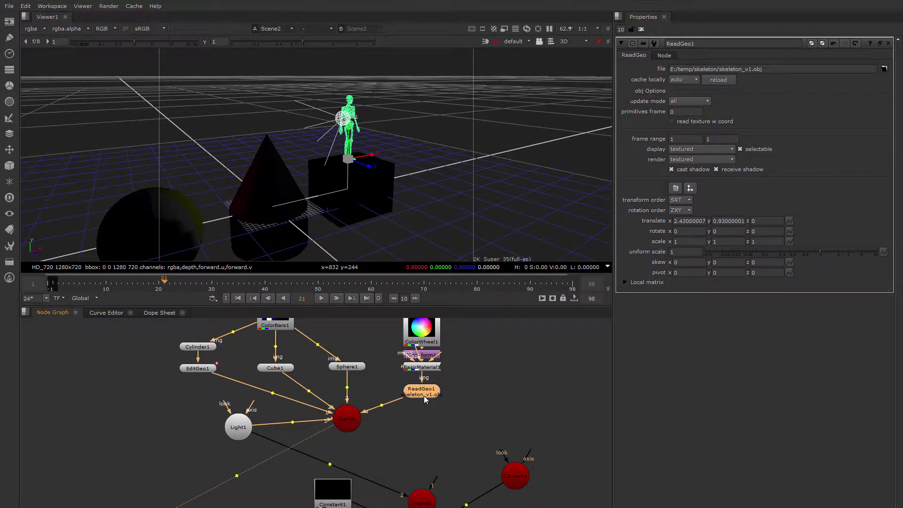
# - Undo all of the skeleton's ReadGeo1 translations and deselect the node
pyautogui.hotkey('ctrl', 'z')
pyautogui.hotkey('ctrl', 'z')
pyautogui.hotkey('ctrl', 'z')
pyautogui.hotkey('ctrl', 'z')
pyautogui.hotkey('ctrl', 'z')
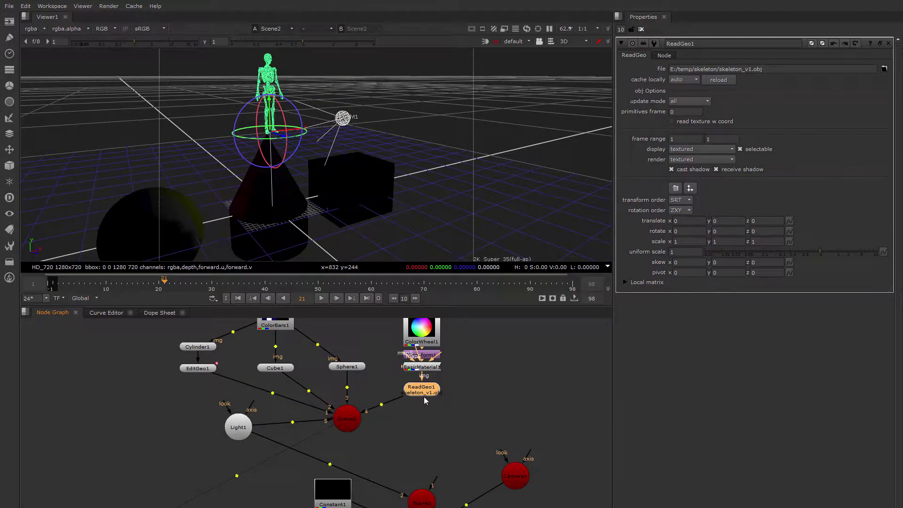
pyautogui.moveTo(461, 408)
pyautogui.mouseDown(button='middle')
pyautogui.moveTo(425, 404)
pyautogui.moveTo(444, 410)
pyautogui.mouseUp(button='middle')
pyautogui.click(433, 418)
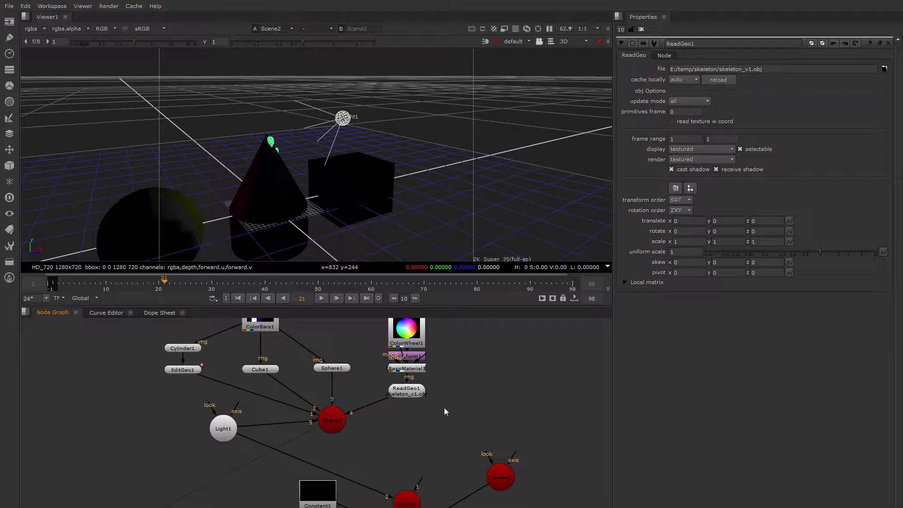
# - Insert a TransformGeo node between ReadGeo1 and Scene2, and position it slightly below ReadGeo1
pyautogui.click(405, 394)
pyautogui.moveTo(406, 394); pyautogui.dragTo(408, 389)
pyautogui.hotkey('ctrl', 'z')
pyautogui.press('Tab')
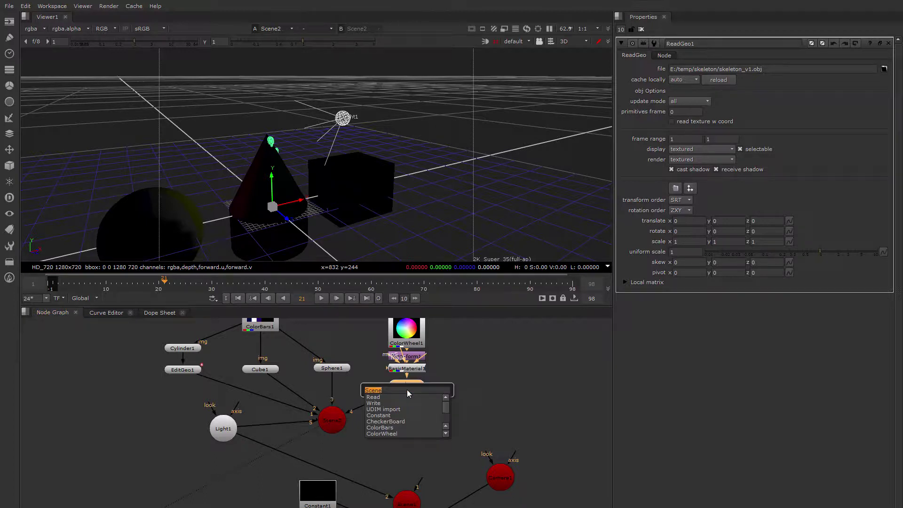
pyautogui.write('tra')
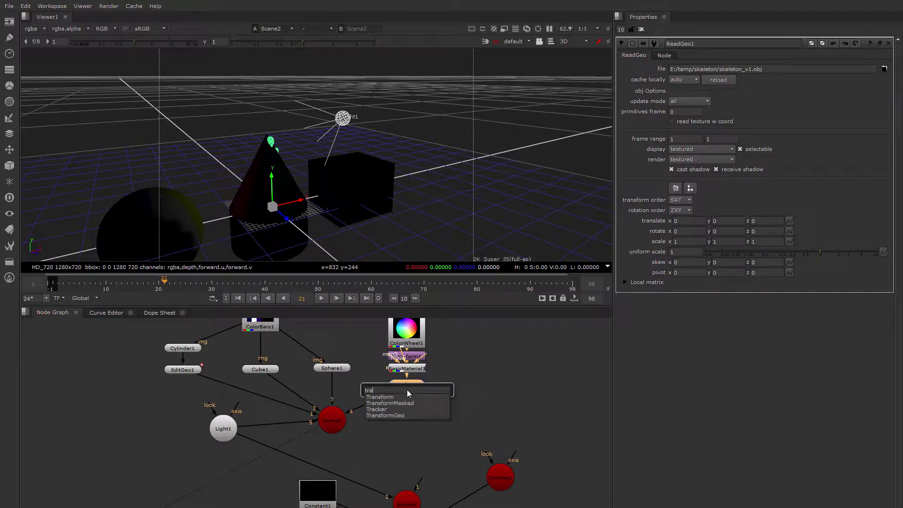
pyautogui.press('Down')
pyautogui.press('Down')
pyautogui.press('Down')
pyautogui.press('Return')
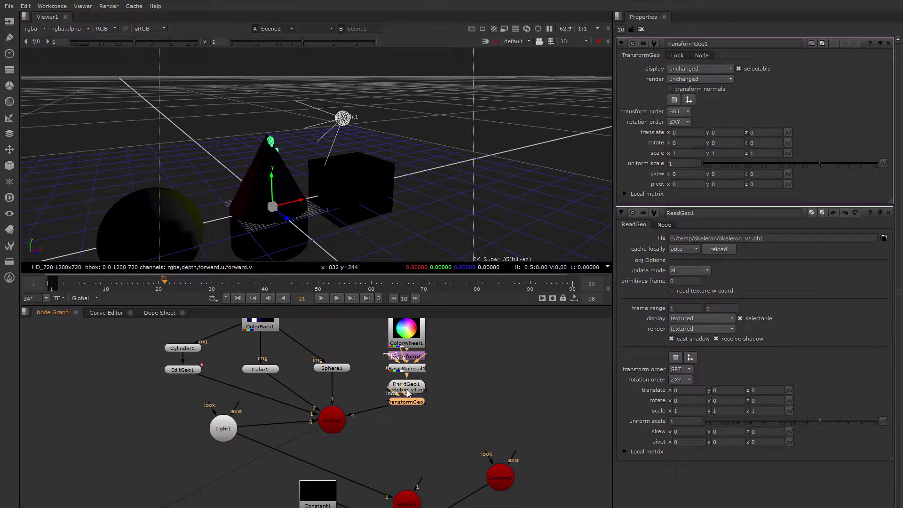
pyautogui.moveTo(406, 402); pyautogui.dragTo(413, 413)
pyautogui.click(440, 405)
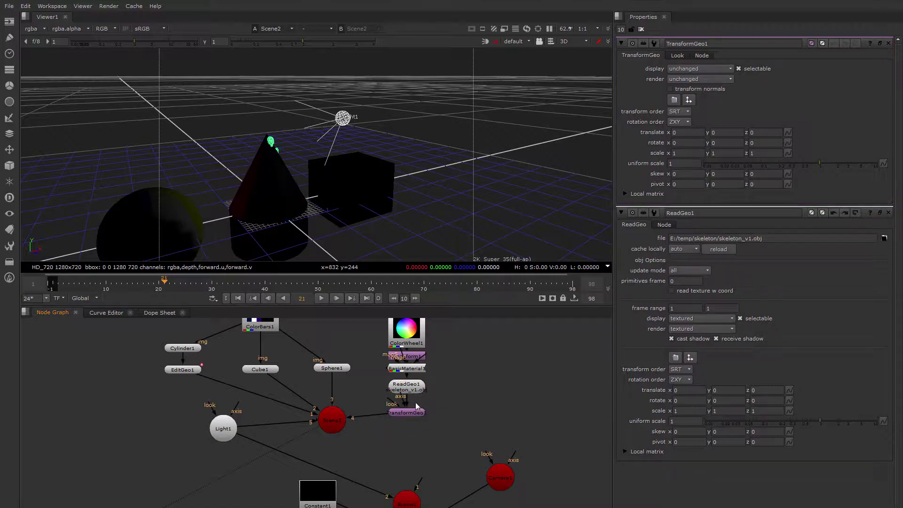
# - Move the skeleton onto the cube by translating TransformGeo1 to about X 2.33, Y 0.93
pyautogui.click(414, 413)
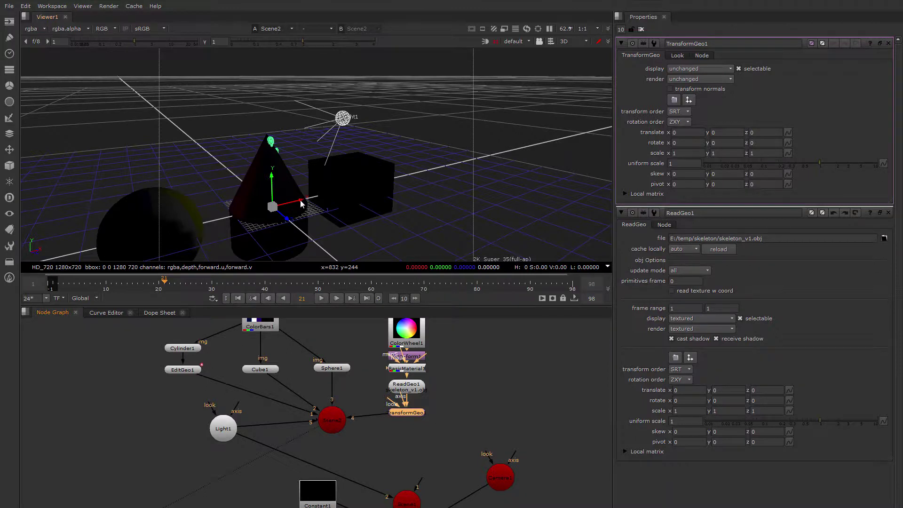
pyautogui.moveTo(302, 203); pyautogui.dragTo(404, 188)
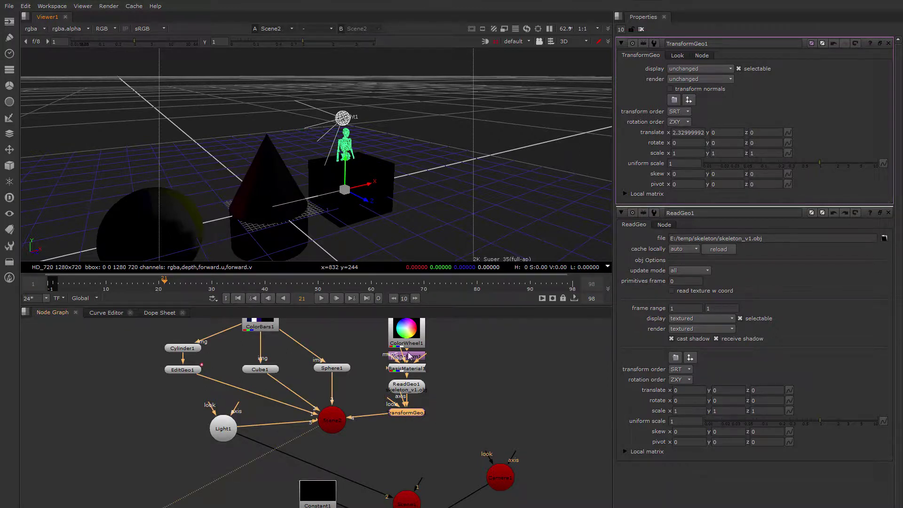
pyautogui.moveTo(347, 164); pyautogui.dragTo(348, 133)
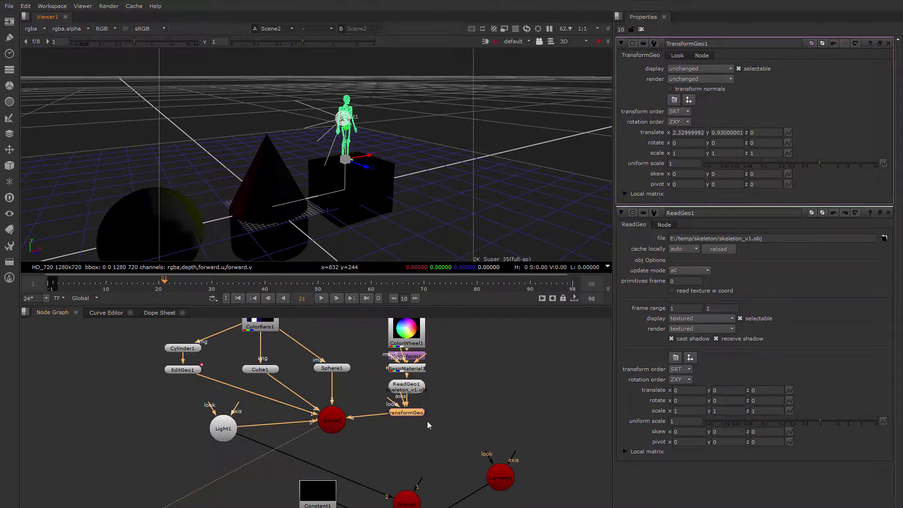
# - Nudge the TransformGeo1 node in the graph, and undo the nudges together with its translation of the skeleton
pyautogui.moveTo(419, 414); pyautogui.dragTo(421, 421)
pyautogui.moveTo(377, 400)
pyautogui.mouseDown()
pyautogui.moveTo(369, 399)
pyautogui.moveTo(392, 401)
pyautogui.mouseUp()
pyautogui.moveTo(426, 405); pyautogui.dragTo(367, 411, button='middle')
pyautogui.moveTo(360, 410); pyautogui.dragTo(360, 400)
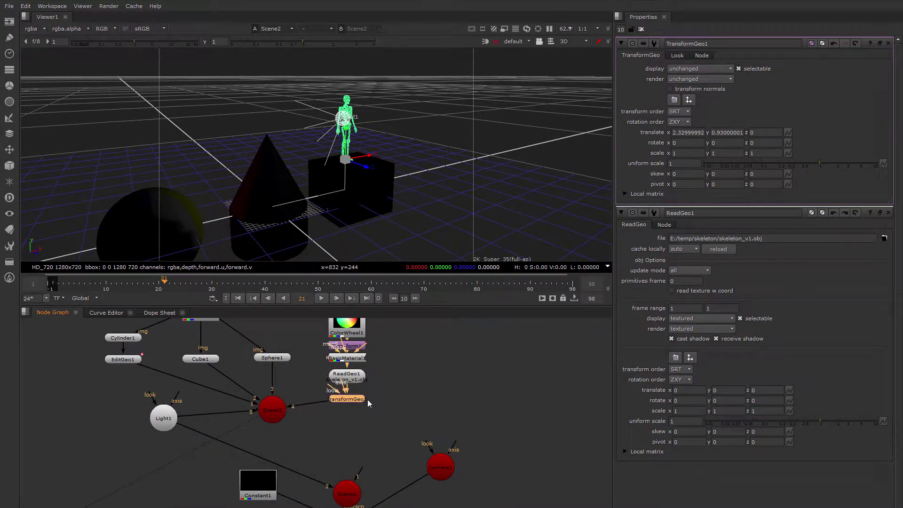
pyautogui.hotkey('ctrl', 'z')
pyautogui.hotkey('ctrl', 'z')
pyautogui.hotkey('ctrl', 'z')
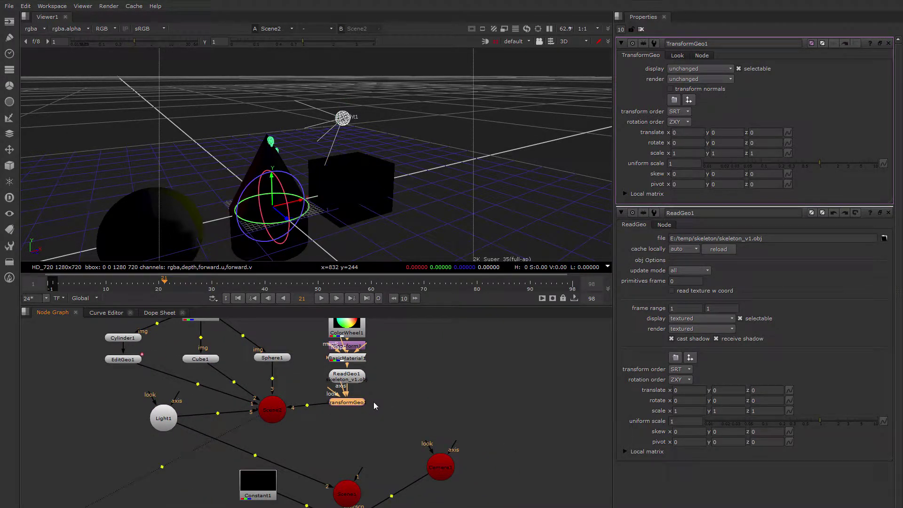
# - Delete the Scene2 node that gathers the geometries and the light
pyautogui.moveTo(271, 409); pyautogui.dragTo(265, 424)
pyautogui.moveTo(245, 417); pyautogui.dragTo(349, 389, button='middle')
pyautogui.moveTo(267, 391); pyautogui.dragTo(276, 426)
pyautogui.click(375, 404)
pyautogui.press('Delete')
pyautogui.scroll(3, 376, 404)
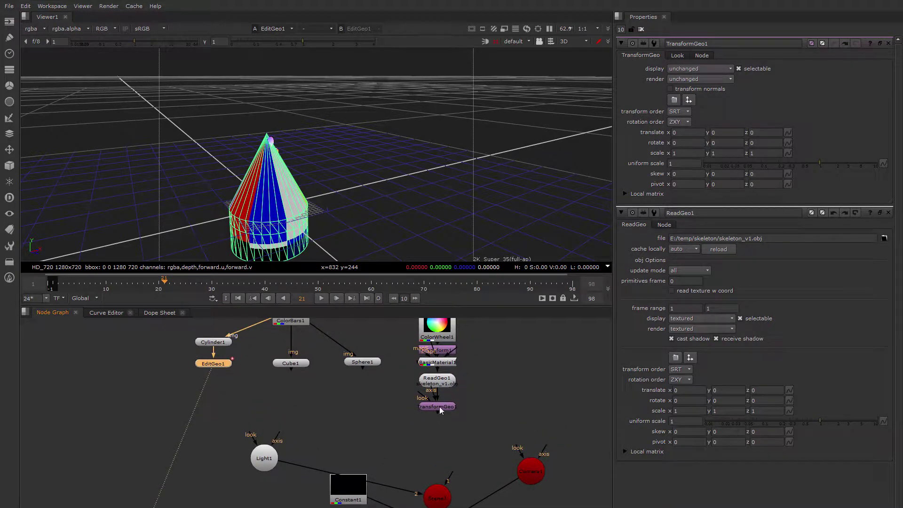
# - Copy TransformGeo1 and paste it below Sphere1, Cube1 and EditGeo1, lining up the copies in a row
pyautogui.click(440, 407)
pyautogui.hotkey('ctrl', 'c')
pyautogui.click(367, 362)
pyautogui.hotkey('ctrl', 'v')
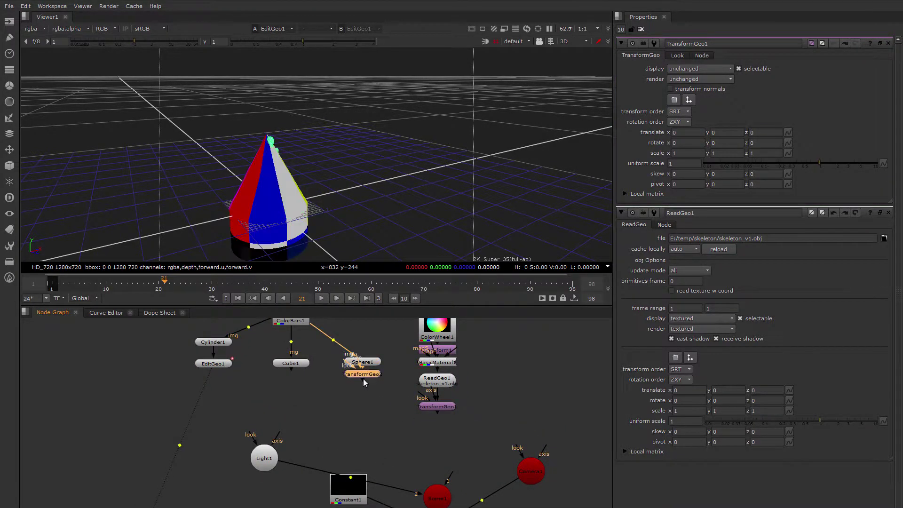
pyautogui.click(292, 365)
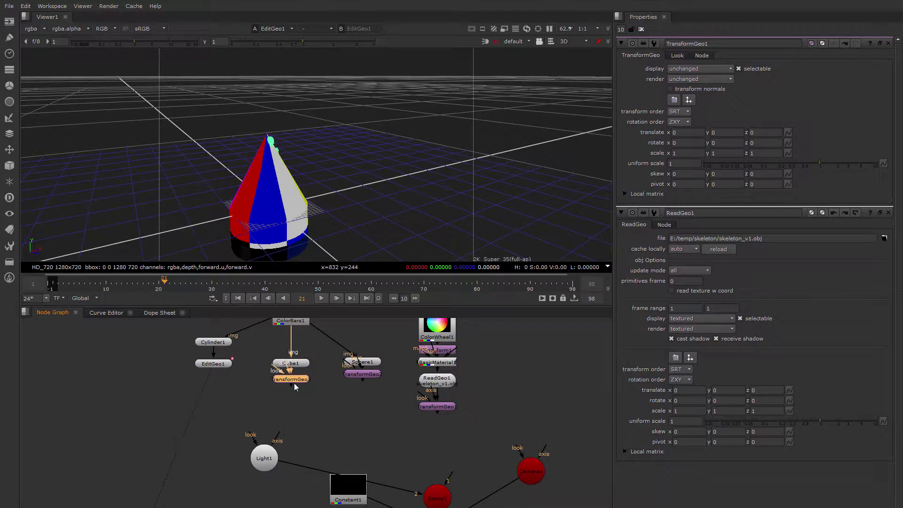
pyautogui.click(217, 365)
pyautogui.hotkey('ctrl', 'v')
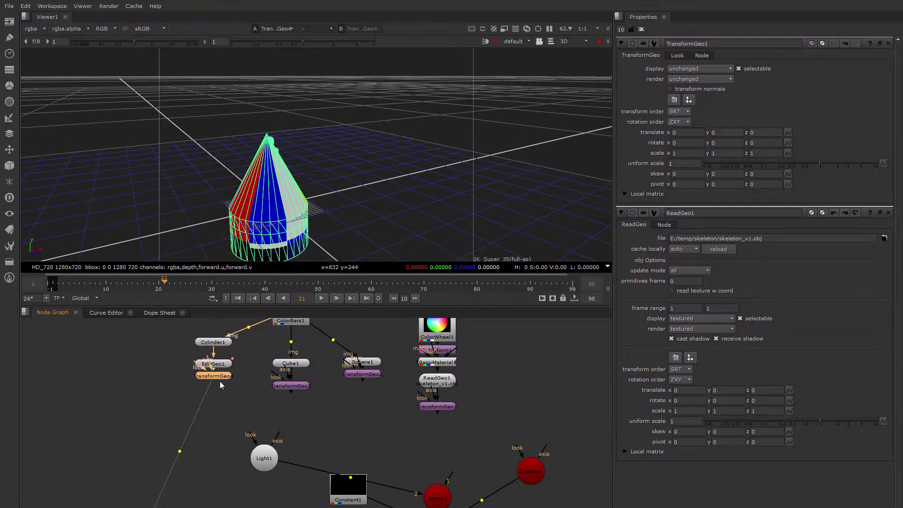
pyautogui.moveTo(293, 393); pyautogui.dragTo(237, 399, button='middle')
pyautogui.click(238, 399)
pyautogui.moveTo(315, 382); pyautogui.dragTo(317, 404)
pyautogui.click(501, 377)
pyautogui.moveTo(490, 377); pyautogui.dragTo(419, 389, button='middle')
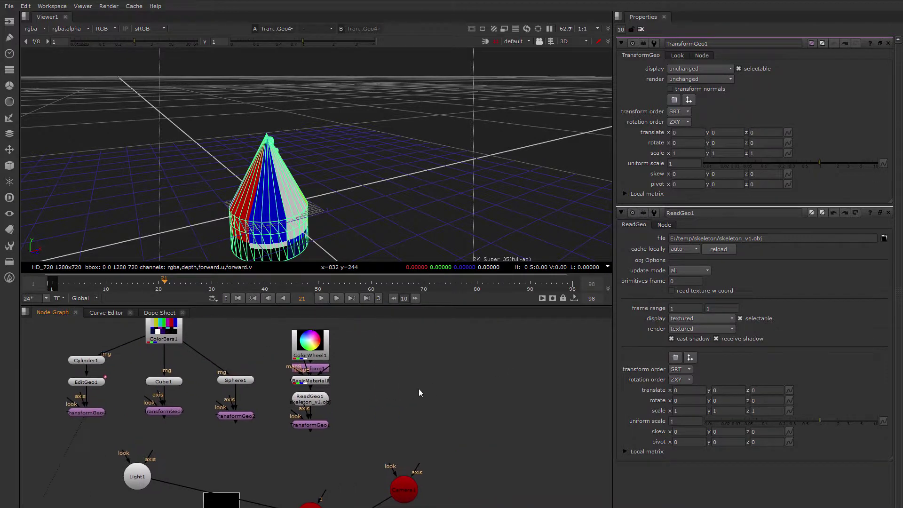
# - Add an Axis node and place it beside ReadGeo1
pyautogui.press('Tab')
pyautogui.write('Axis')
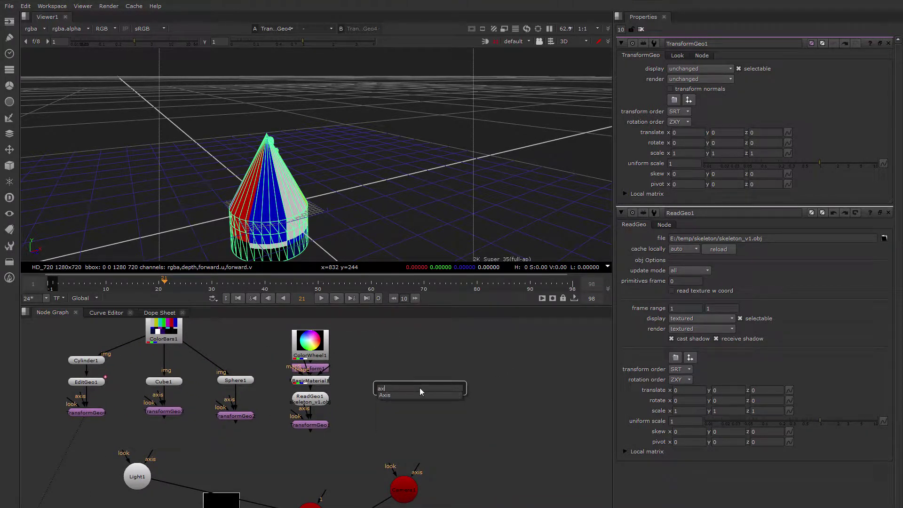
pyautogui.press('Return')
pyautogui.moveTo(419, 388); pyautogui.dragTo(378, 401)
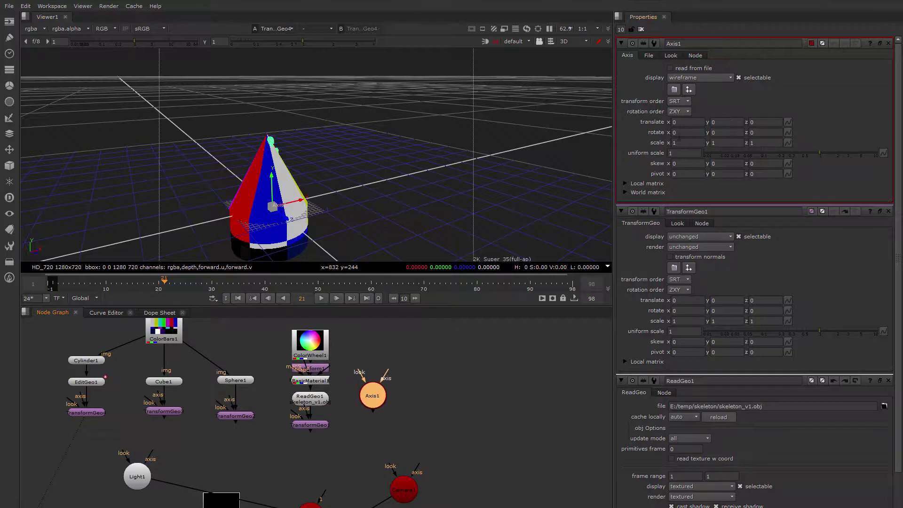
# - Connect the axis inputs of all four TransformGeo nodes to Axis1
pyautogui.moveTo(311, 427); pyautogui.dragTo(370, 396)
pyautogui.moveTo(229, 401); pyautogui.dragTo(372, 396)
pyautogui.moveTo(159, 397); pyautogui.dragTo(373, 400)
pyautogui.moveTo(80, 396); pyautogui.dragTo(374, 400)
# - Move the connected geometries together by translating Axis1 to about X 2.03, Y 1.58
pyautogui.click(378, 392)
pyautogui.moveTo(302, 201); pyautogui.dragTo(356, 193)
pyautogui.moveTo(325, 166); pyautogui.dragTo(337, 108)
pyautogui.moveTo(350, 141); pyautogui.dragTo(366, 150)
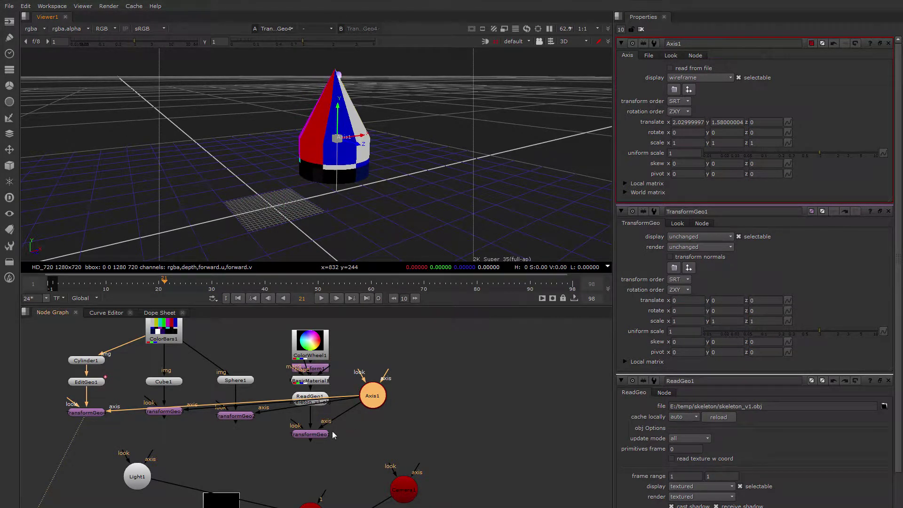
# - Tidy the graph by shifting the skeleton's and sphere's TransformGeo nodes, Axis1 and Scene1 into clearer positions
pyautogui.moveTo(317, 433); pyautogui.dragTo(316, 423)
pyautogui.moveTo(374, 397); pyautogui.dragTo(386, 384)
pyautogui.moveTo(317, 428); pyautogui.dragTo(317, 425)
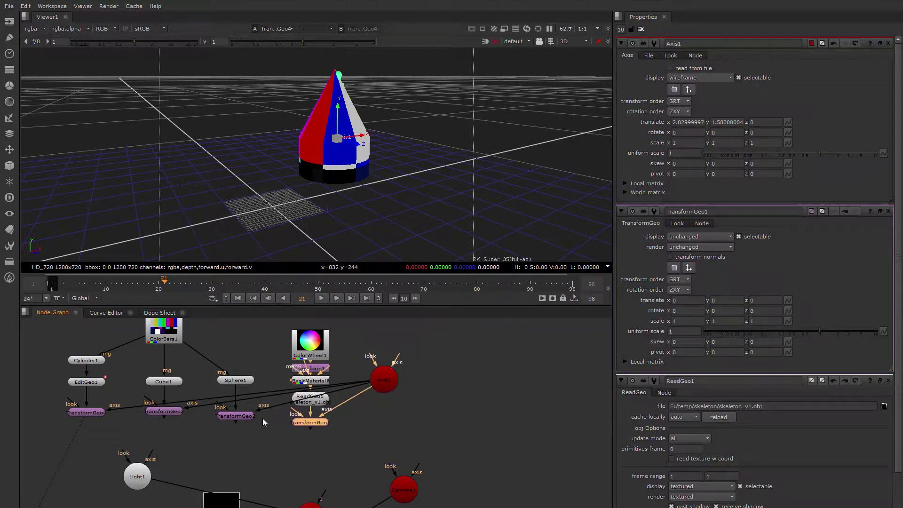
pyautogui.moveTo(249, 417); pyautogui.dragTo(253, 427)
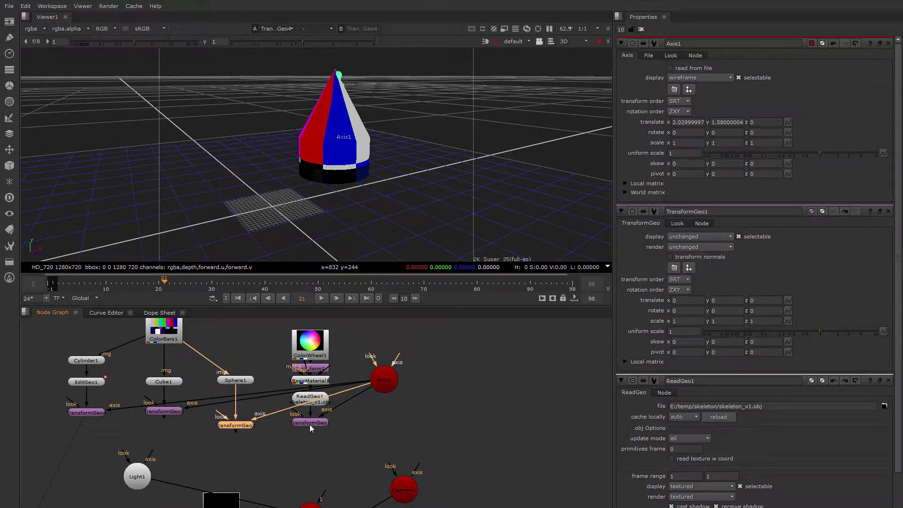
pyautogui.moveTo(375, 476); pyautogui.dragTo(404, 388, button='middle')
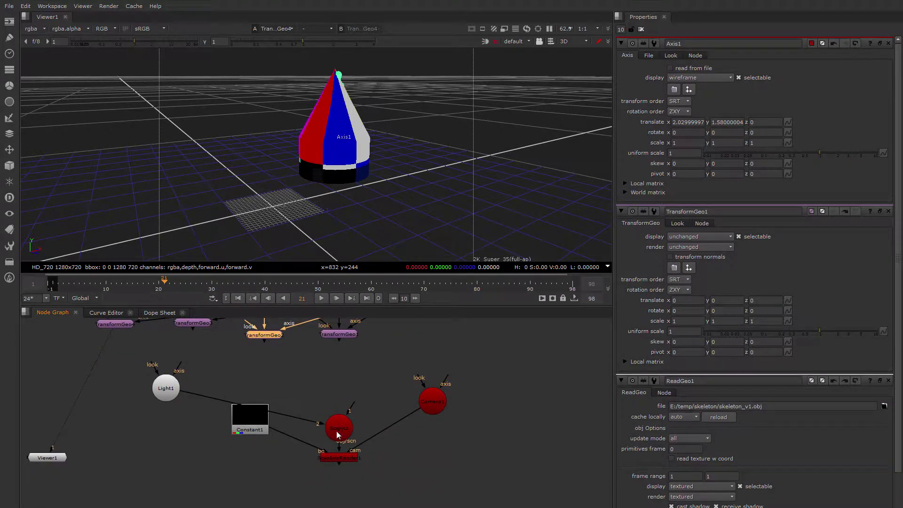
pyautogui.moveTo(337, 431); pyautogui.dragTo(337, 404)
pyautogui.moveTo(355, 391); pyautogui.dragTo(347, 450, button='middle')
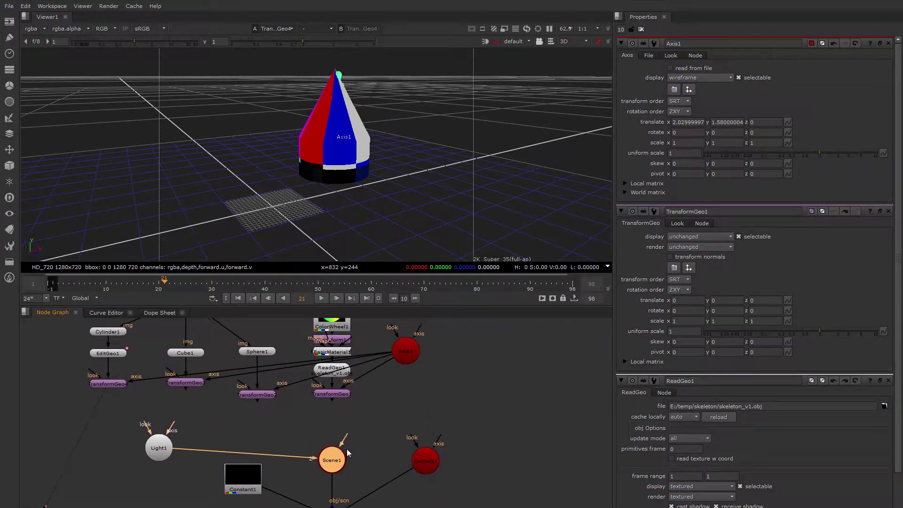
pyautogui.click(396, 392)
pyautogui.moveTo(396, 391); pyautogui.dragTo(389, 400)
pyautogui.click(329, 486)
pyautogui.moveTo(372, 420); pyautogui.dragTo(369, 441, button='middle')
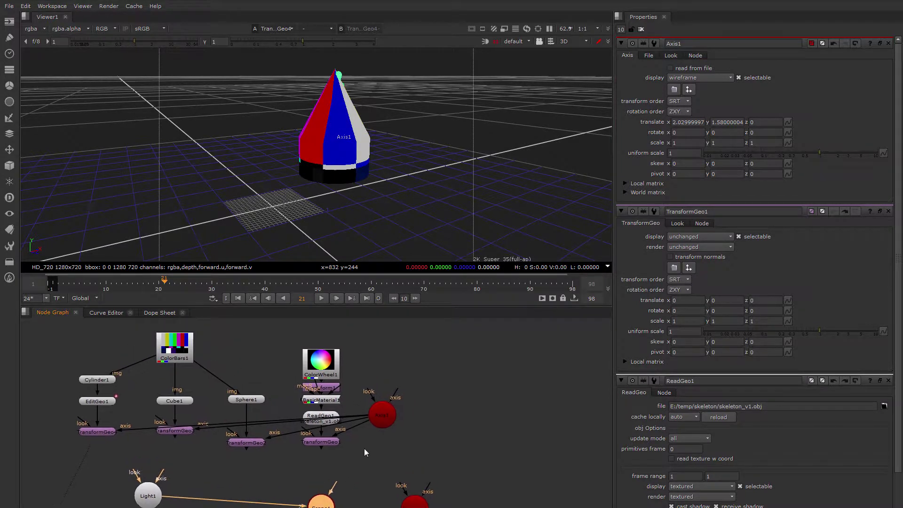
# - Translate Axis1 further along X to about 2.55, and nudge its node in the graph
pyautogui.click(383, 423)
pyautogui.moveTo(384, 426); pyautogui.dragTo(385, 423)
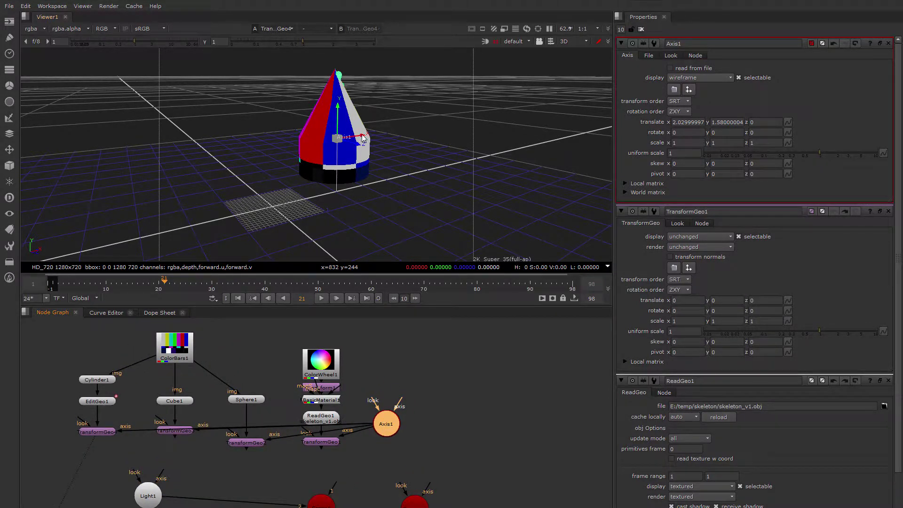
pyautogui.moveTo(363, 141); pyautogui.dragTo(377, 140)
pyautogui.moveTo(385, 429); pyautogui.dragTo(389, 424)
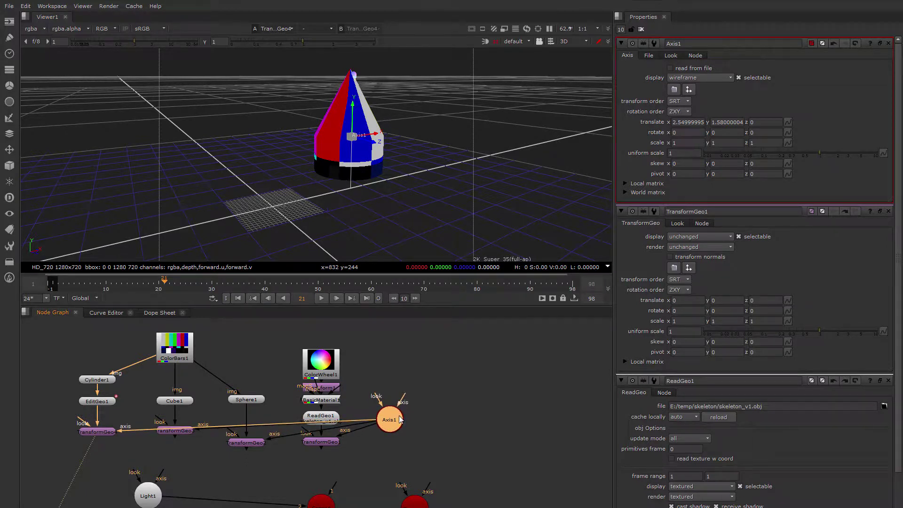
# - Delete the three TransformGeo nodes below EditGeo1, Cube1 and Sphere1
pyautogui.moveTo(62, 415); pyautogui.dragTo(322, 450)
pyautogui.press('Delete')
pyautogui.keyDown('ctrl'); pyautogui.moveTo(360, 157); pyautogui.dragTo(331, 182); pyautogui.keyUp('ctrl')
# - Duplicate the Axis1 node and place the copy beside it
pyautogui.click(492, 407)
pyautogui.press('Tab')
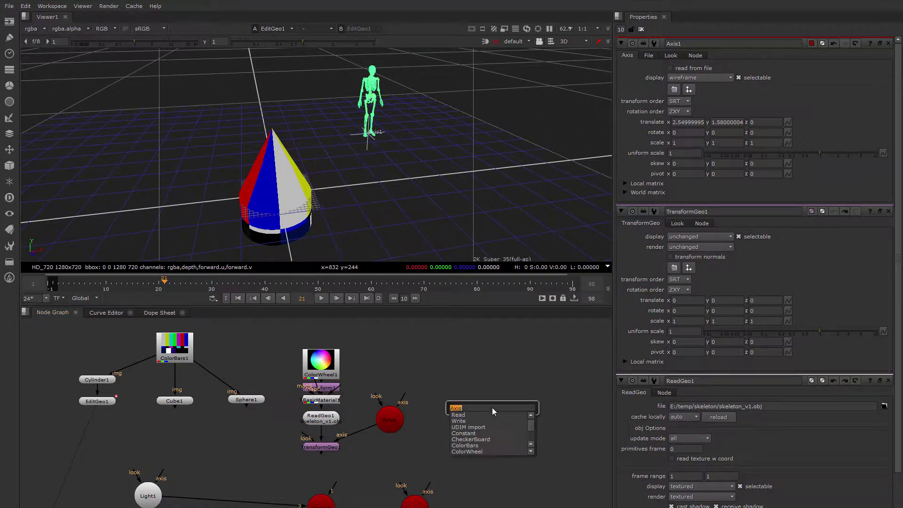
pyautogui.click(470, 369)
pyautogui.click(398, 420)
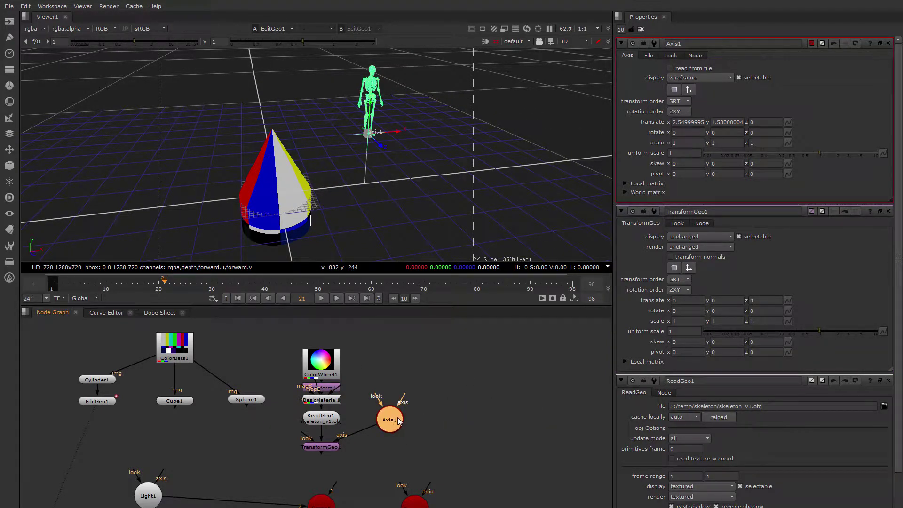
pyautogui.click(457, 406)
pyautogui.hotkey('ctrl', 'v')
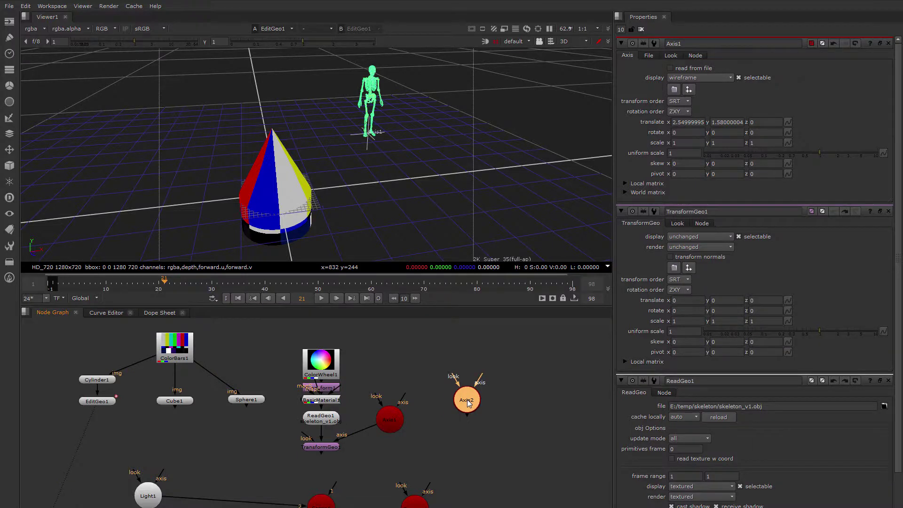
# - Translate Axis2 to about X -0.87, Y 2.4 and connect TransformGeo1's look input to it
pyautogui.moveTo(396, 132); pyautogui.dragTo(268, 144)
pyautogui.moveTo(237, 113); pyautogui.dragTo(235, 80)
pyautogui.moveTo(308, 437); pyautogui.dragTo(469, 405)
pyautogui.moveTo(392, 418); pyautogui.dragTo(389, 401)
pyautogui.click(470, 407)
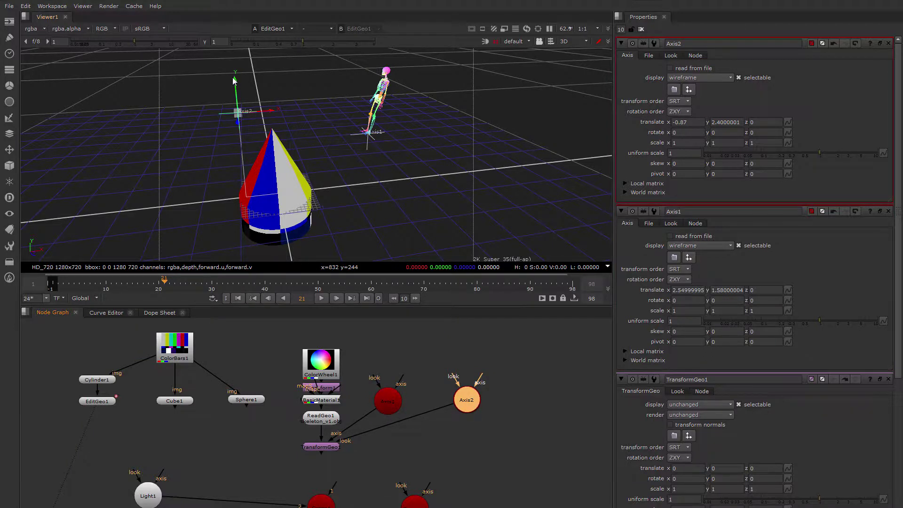
# - Test the skeleton's look direction by raising Axis2 to about Y 2.98, then moving it to about Y 1.25, Z -1.21
pyautogui.moveTo(235, 85)
pyautogui.mouseDown()
pyautogui.moveTo(232, 117)
pyautogui.moveTo(233, 69)
pyautogui.mouseUp()
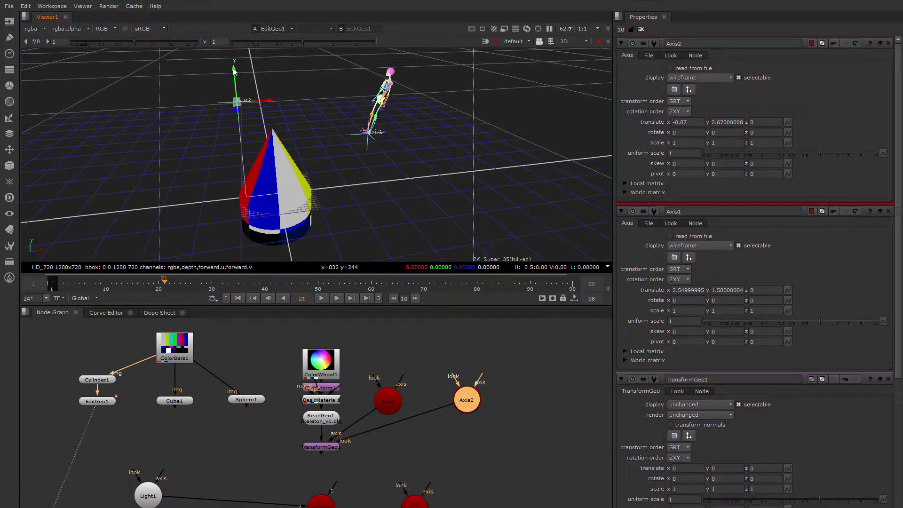
pyautogui.moveTo(234, 69)
pyautogui.mouseDown()
pyautogui.moveTo(229, 160)
pyautogui.moveTo(233, 51)
pyautogui.mouseUp()
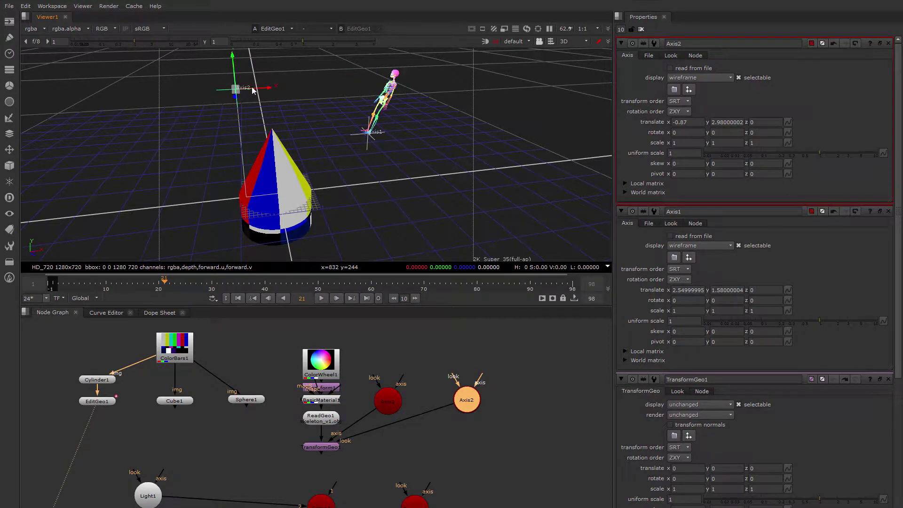
pyautogui.keyDown('ctrl'); pyautogui.moveTo(251, 153); pyautogui.dragTo(442, 170); pyautogui.keyUp('ctrl')
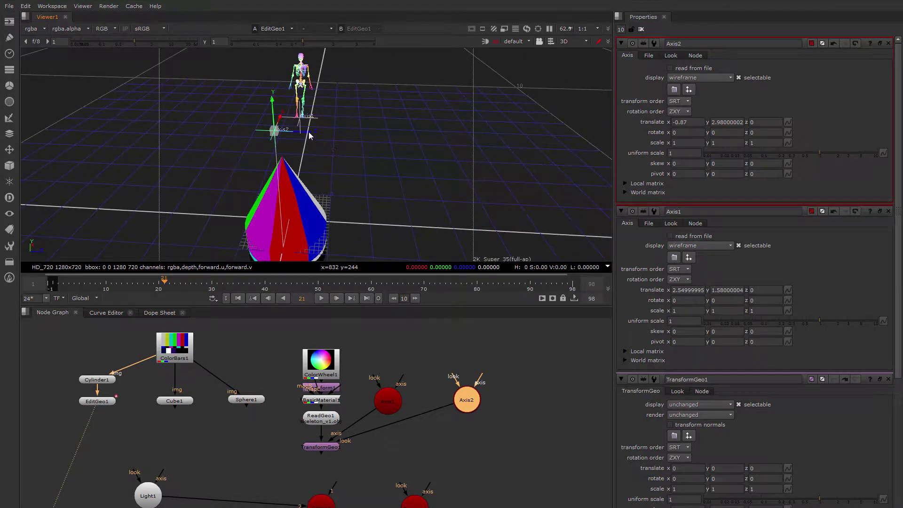
pyautogui.moveTo(309, 134); pyautogui.dragTo(267, 165)
pyautogui.keyDown('ctrl'); pyautogui.moveTo(408, 172); pyautogui.dragTo(255, 179); pyautogui.keyUp('ctrl')
pyautogui.moveTo(232, 61); pyautogui.dragTo(226, 151)
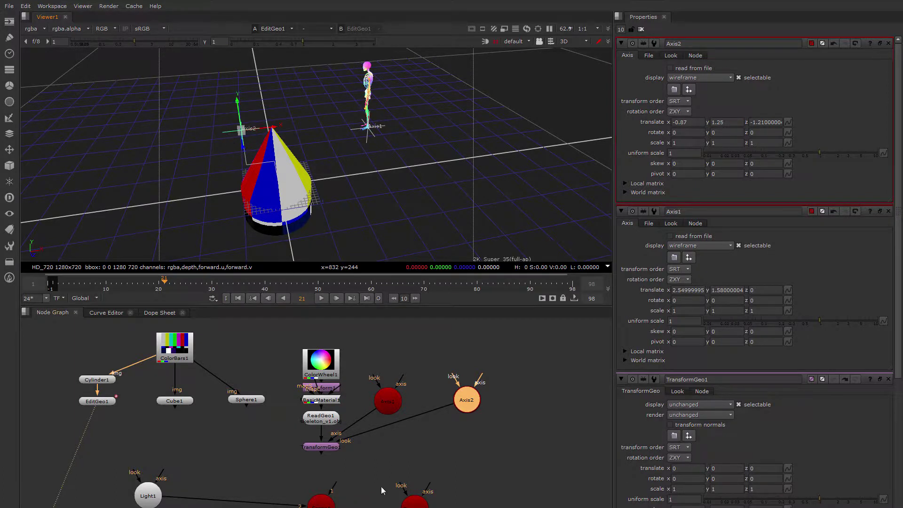
pyautogui.moveTo(362, 445); pyautogui.dragTo(370, 419, button='middle')
pyautogui.click(330, 421)
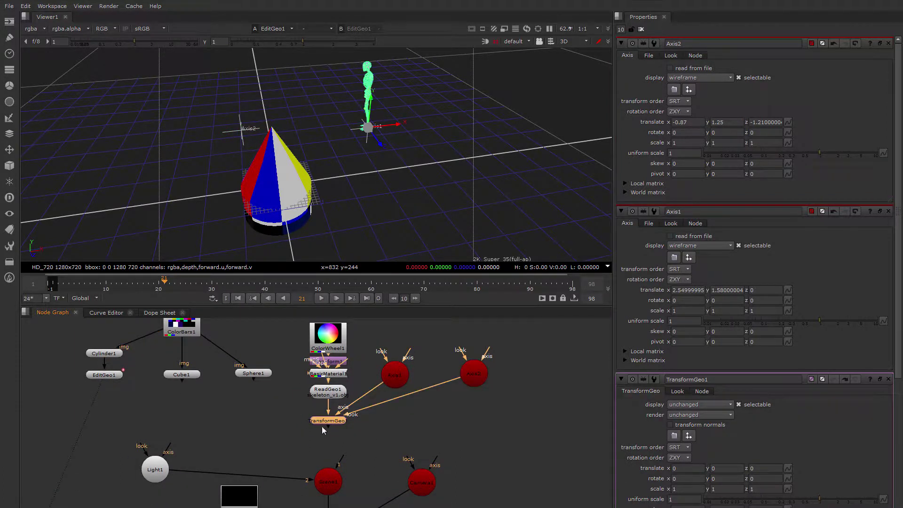
pyautogui.moveTo(295, 429)
pyautogui.mouseDown(button='middle')
pyautogui.moveTo(284, 429)
pyautogui.moveTo(310, 419)
pyautogui.moveTo(340, 444)
pyautogui.moveTo(369, 433)
pyautogui.mouseUp(button='middle')
pyautogui.click(340, 429)
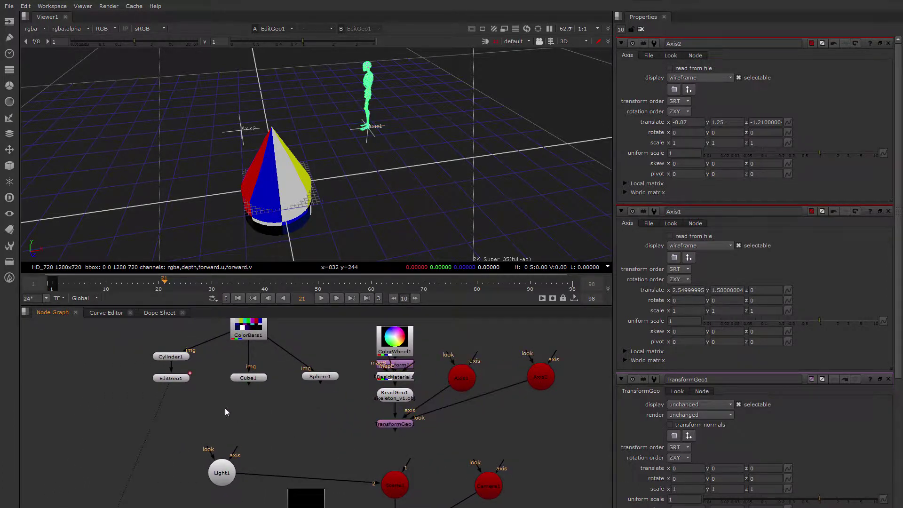
# - Combine EditGeo1, Cube1 and Sphere1 with a MergeGeo node placed below Cube1
pyautogui.click(170, 378)
pyautogui.click(256, 377)
pyautogui.keyDown('shift'); pyautogui.click(324, 378); pyautogui.keyUp('shift')
pyautogui.press('Tab')
pyautogui.write('mer')
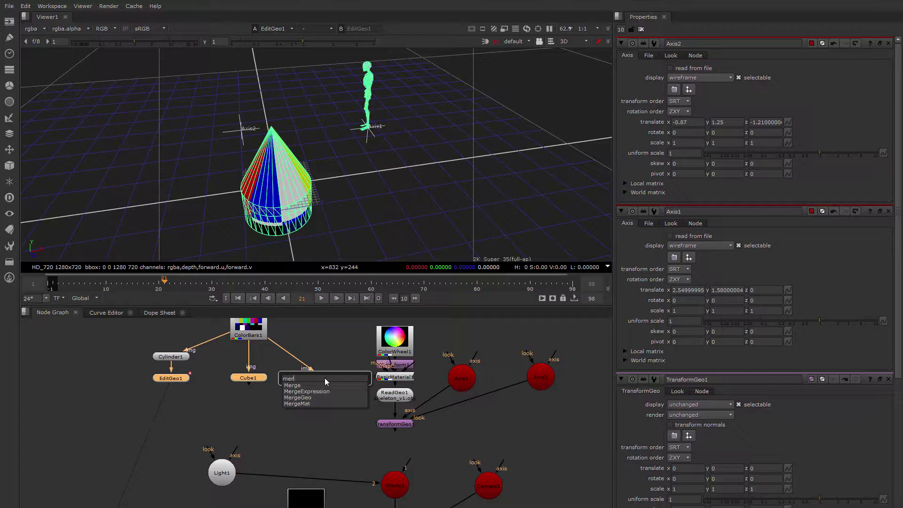
pyautogui.press('Down')
pyautogui.press('Down')
pyautogui.press('Return')
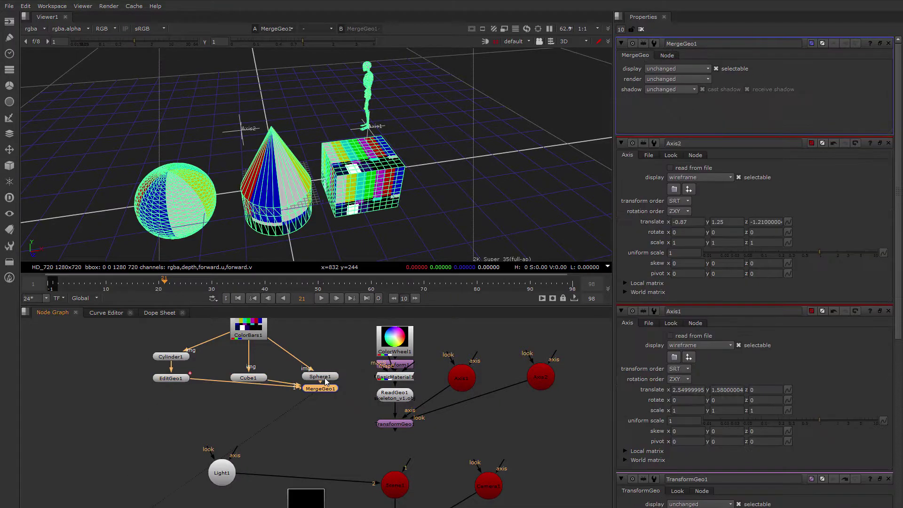
pyautogui.moveTo(323, 392); pyautogui.dragTo(252, 416)
# - Close all open node properties and reopen only those of MergeGeo1
pyautogui.keyDown('ctrl'); pyautogui.moveTo(323, 209); pyautogui.dragTo(490, 133); pyautogui.keyUp('ctrl')
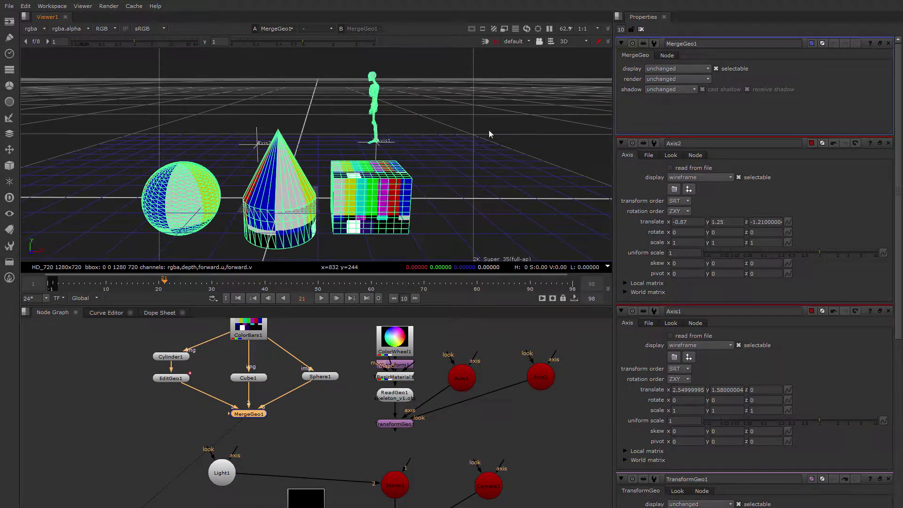
pyautogui.click(640, 30)
pyautogui.doubleClick(258, 415)
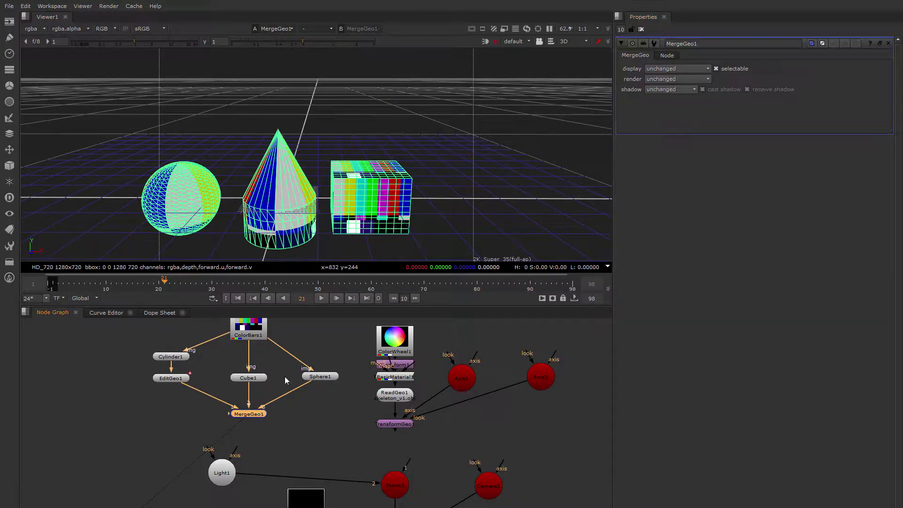
pyautogui.keyDown('ctrl'); pyautogui.moveTo(305, 206); pyautogui.dragTo(337, 233); pyautogui.keyUp('ctrl')
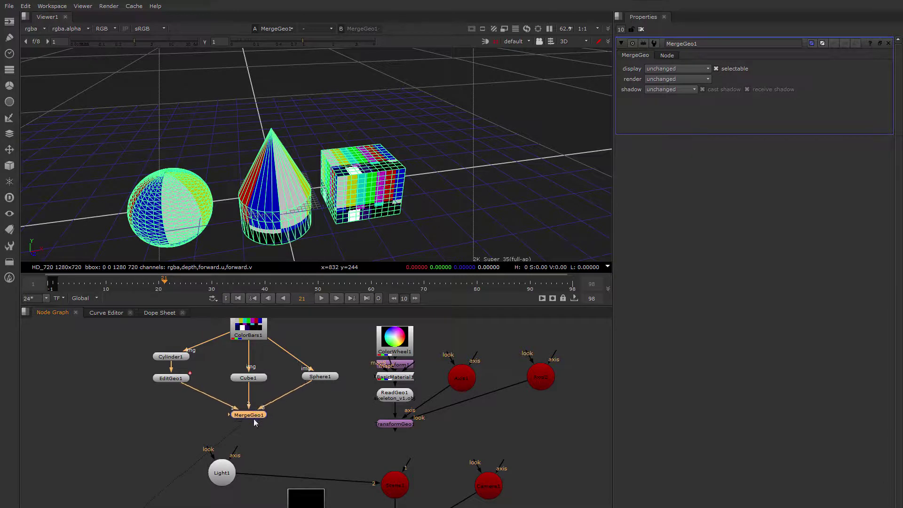
# - Move the Light1 node closer to Scene1 in the graph
pyautogui.moveTo(316, 409); pyautogui.dragTo(384, 367, button='middle')
pyautogui.moveTo(293, 426); pyautogui.dragTo(409, 420)
pyautogui.moveTo(316, 375); pyautogui.dragTo(314, 400, button='middle')
# - Add a WriteGeo node after MergeGeo1 and align it below
pyautogui.click(314, 398)
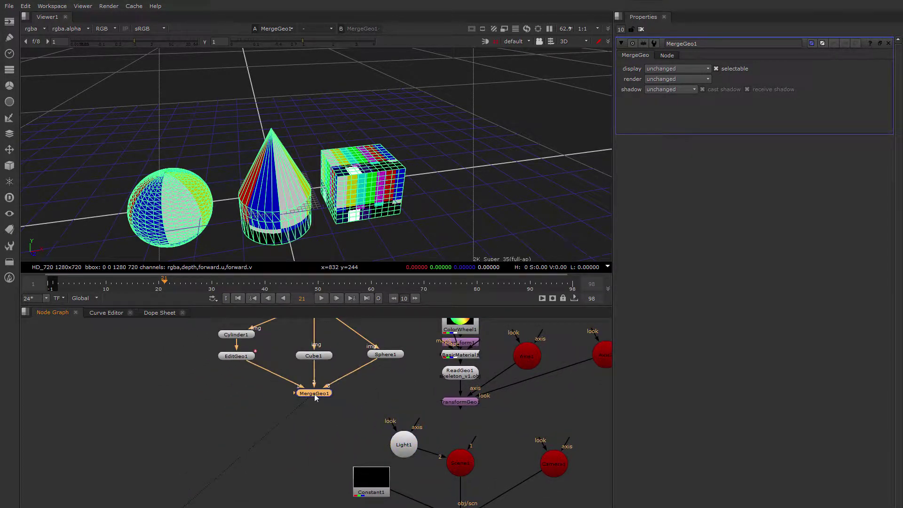
pyautogui.press('Tab')
pyautogui.write('write')
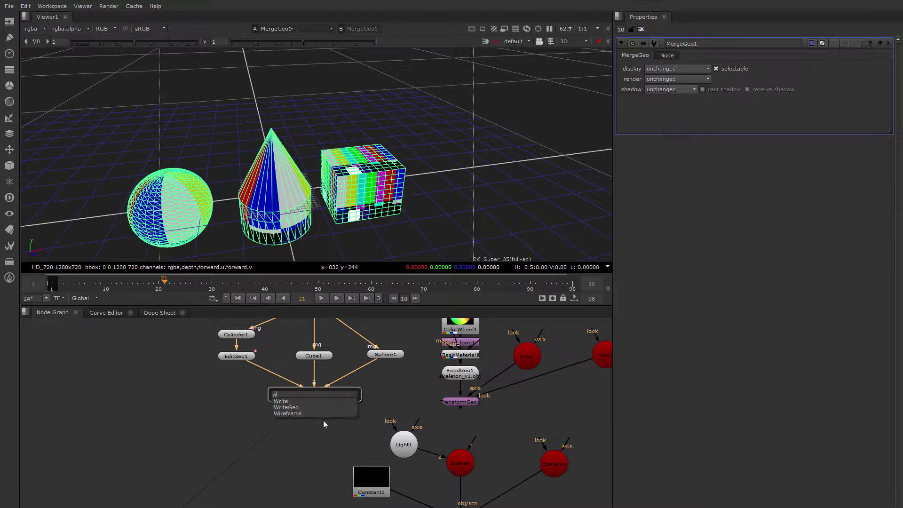
pyautogui.press('Down')
pyautogui.press('Down')
pyautogui.press('Return')
pyautogui.moveTo(320, 405); pyautogui.dragTo(319, 436)
pyautogui.click(319, 394)
pyautogui.moveTo(317, 391); pyautogui.dragTo(316, 398)
pyautogui.moveTo(318, 437); pyautogui.dragTo(315, 439)
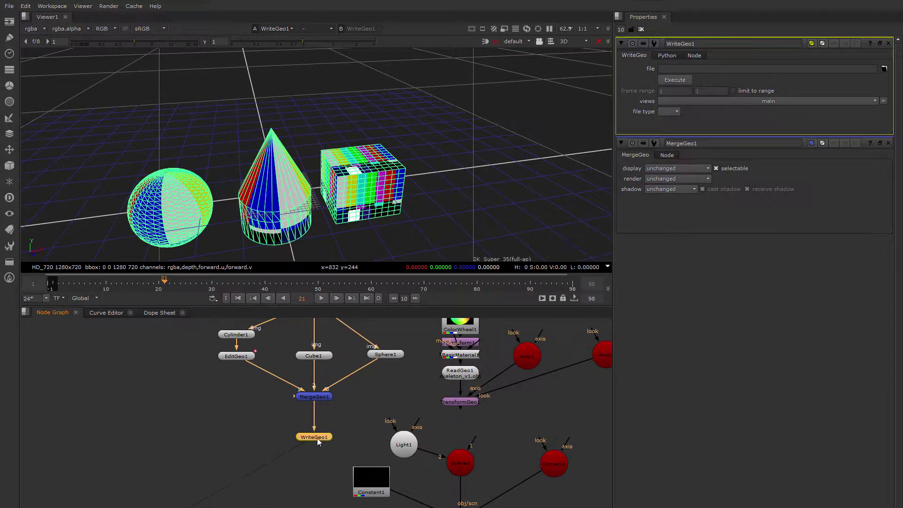
# - Delete the WriteGeo1 node below MergeGeo1
pyautogui.moveTo(330, 438); pyautogui.dragTo(290, 429, button='middle')
pyautogui.moveTo(399, 467); pyautogui.dragTo(393, 466)
pyautogui.moveTo(259, 411); pyautogui.dragTo(218, 421, button='middle')
pyautogui.click(299, 399)
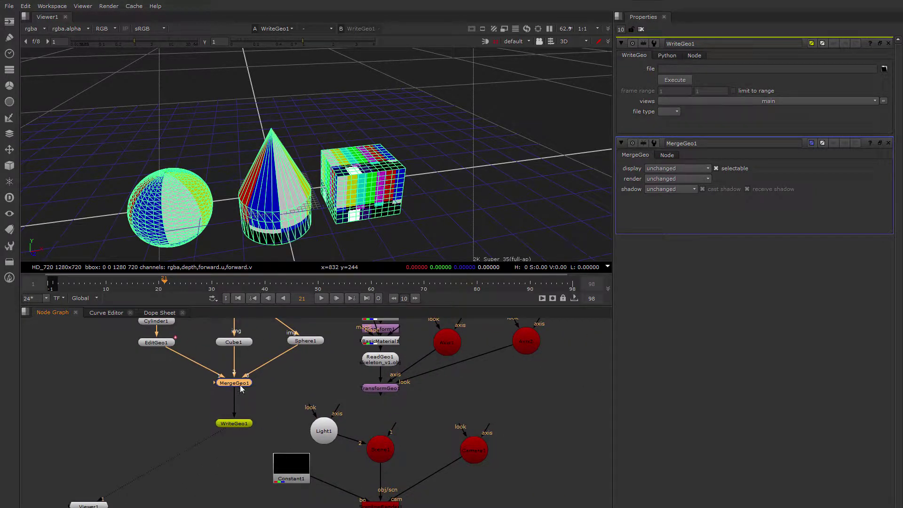
pyautogui.click(235, 422)
pyautogui.press('Delete')
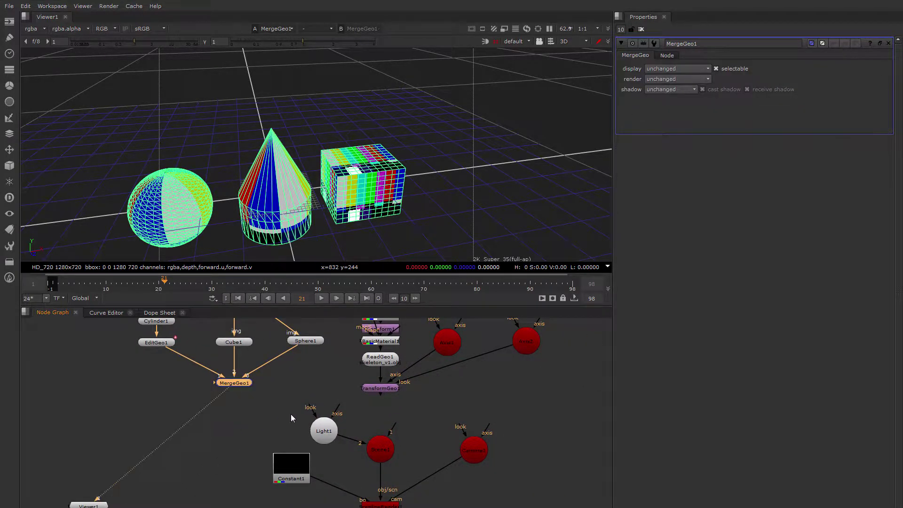
# - Shift Camera1 slightly outward and reposition Light1 up beside Scene1 in the graph
pyautogui.moveTo(293, 416); pyautogui.dragTo(211, 400, button='middle')
pyautogui.moveTo(405, 436); pyautogui.dragTo(415, 428)
pyautogui.moveTo(355, 446); pyautogui.dragTo(375, 414, button='middle')
pyautogui.moveTo(278, 382); pyautogui.dragTo(269, 374)
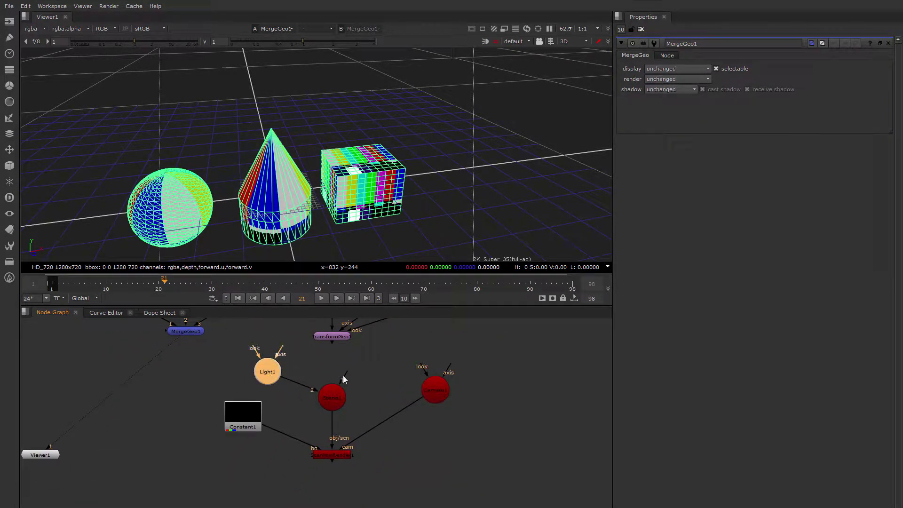
# - Connect the skeleton's TransformGeo node to Scene1, and show Scene1 in the viewer with all node properties closed
pyautogui.moveTo(331, 332); pyautogui.dragTo(337, 375, button='middle')
pyautogui.click(342, 430)
pyautogui.press('1')
pyautogui.click(641, 30)
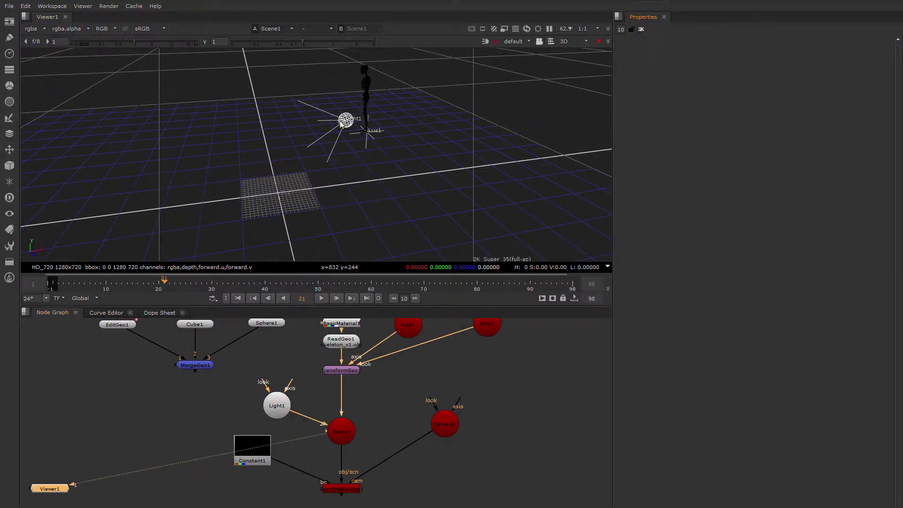
pyautogui.keyDown('ctrl'); pyautogui.moveTo(353, 126); pyautogui.dragTo(316, 120); pyautogui.keyUp('ctrl')
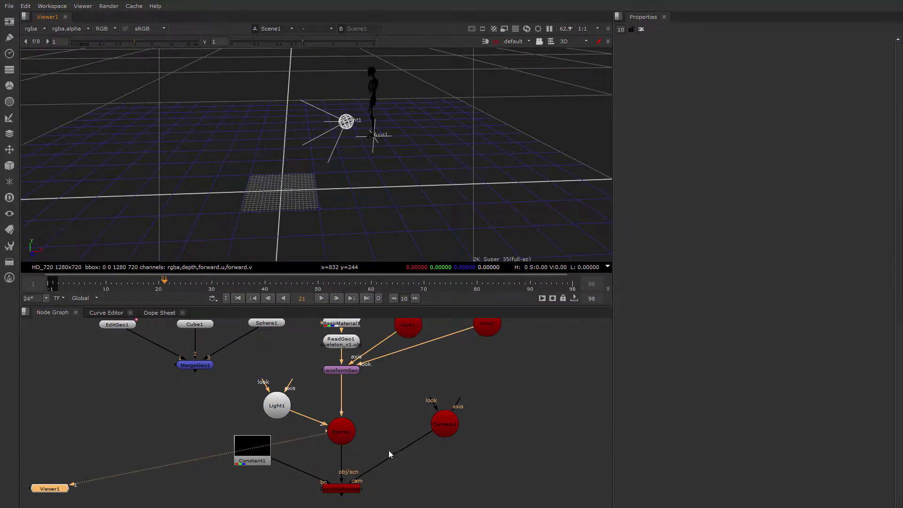
# - Connect Camera1 to Scene1 and delete the ScanlineRender node below it
pyautogui.moveTo(388, 450); pyautogui.dragTo(385, 406, button='middle')
pyautogui.moveTo(350, 440); pyautogui.dragTo(352, 473)
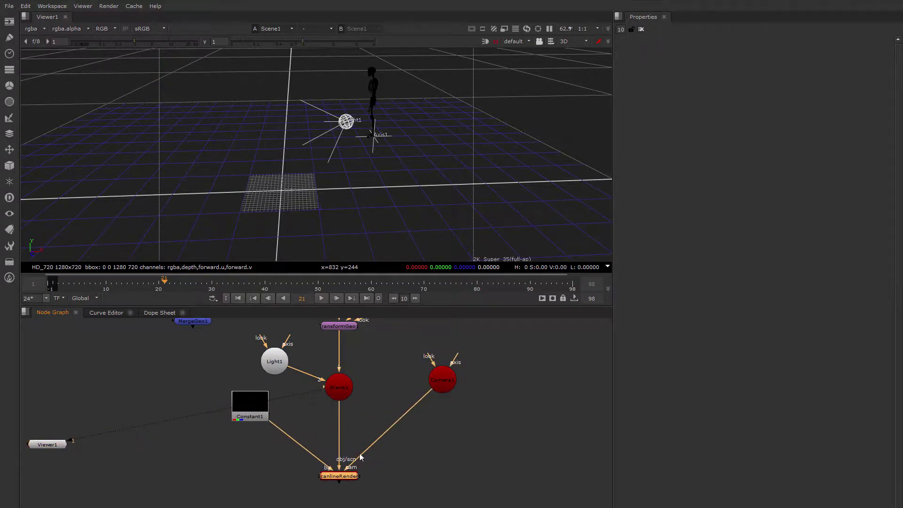
pyautogui.moveTo(322, 388); pyautogui.dragTo(440, 377)
pyautogui.moveTo(347, 476); pyautogui.dragTo(348, 477)
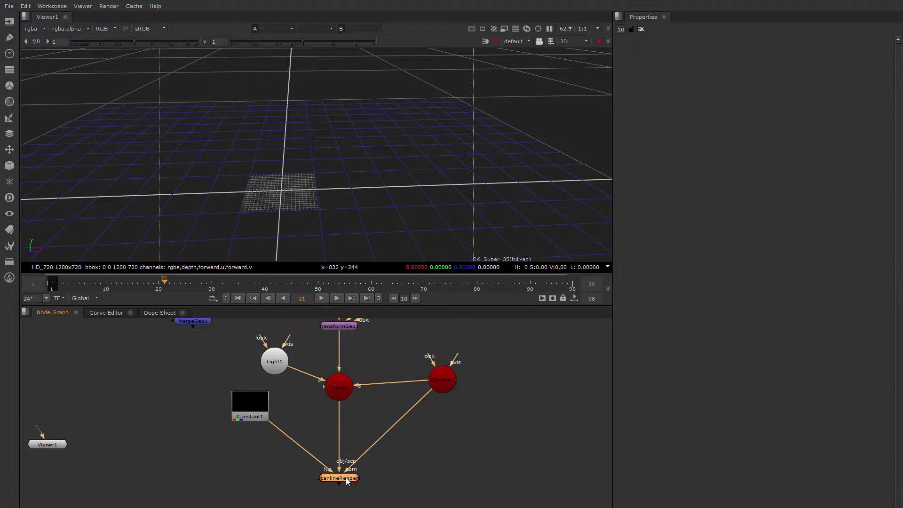
pyautogui.press('Delete')
# - Add a WriteGeo node after Scene1 and set its file type to fbx
pyautogui.click(336, 409)
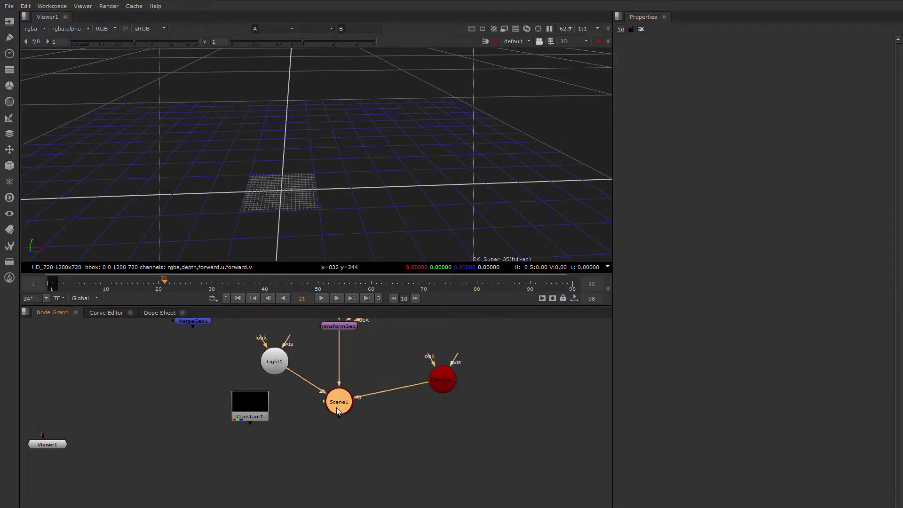
pyautogui.press('Tab')
pyautogui.write('write')
pyautogui.press('Return')
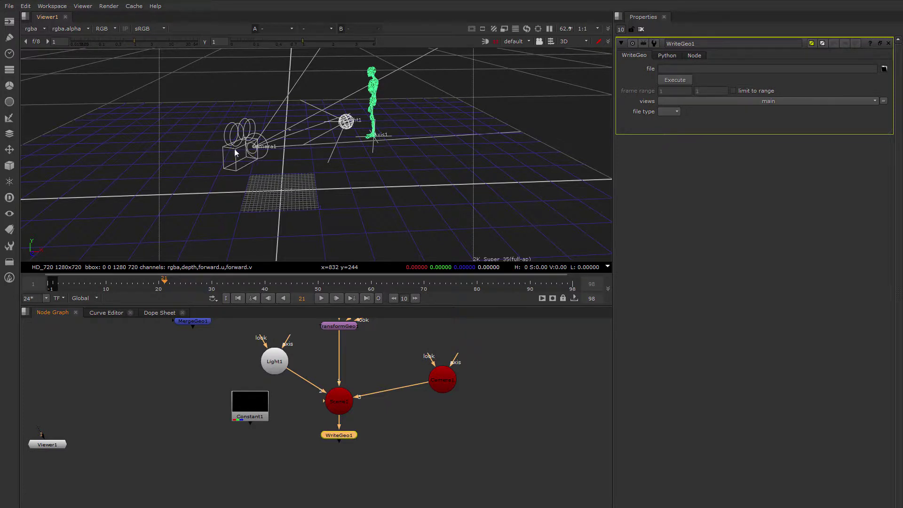
pyautogui.click(668, 112)
pyautogui.click(675, 131)
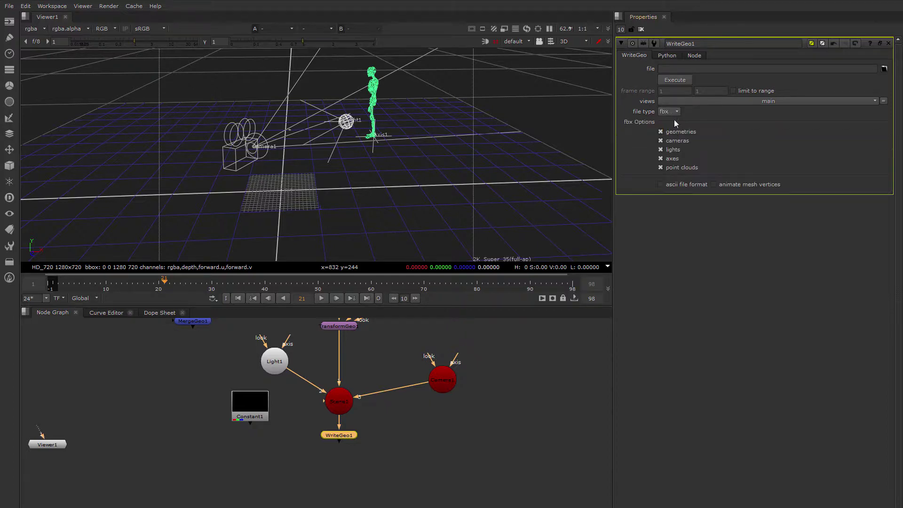
# - Switch the WriteGeo1 file type to abc to examine its export options, and set it back to fbx
pyautogui.click(674, 115)
pyautogui.click(695, 132)
pyautogui.click(674, 112)
pyautogui.click(675, 110)
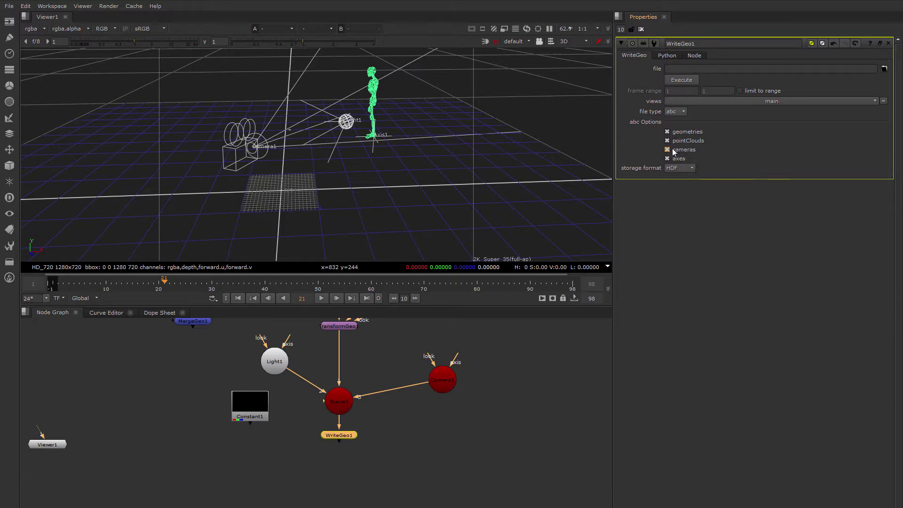
pyautogui.click(676, 112)
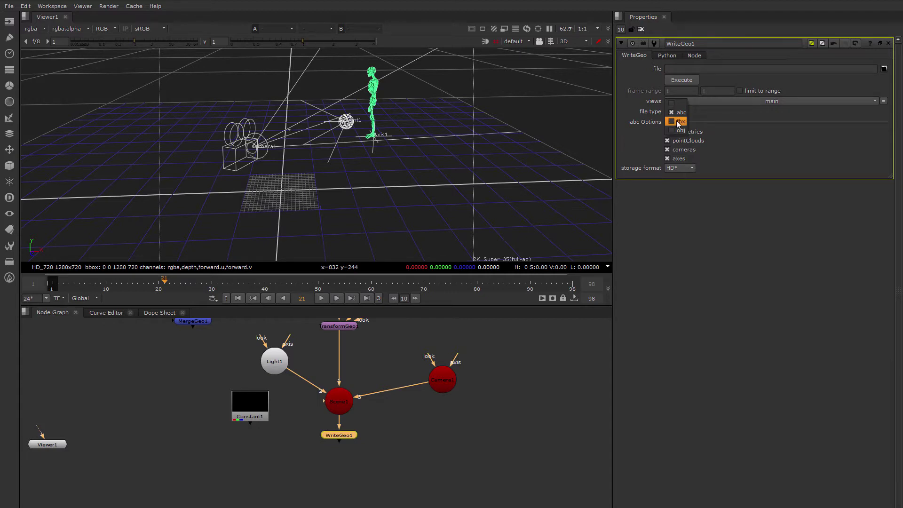
pyautogui.click(678, 121)
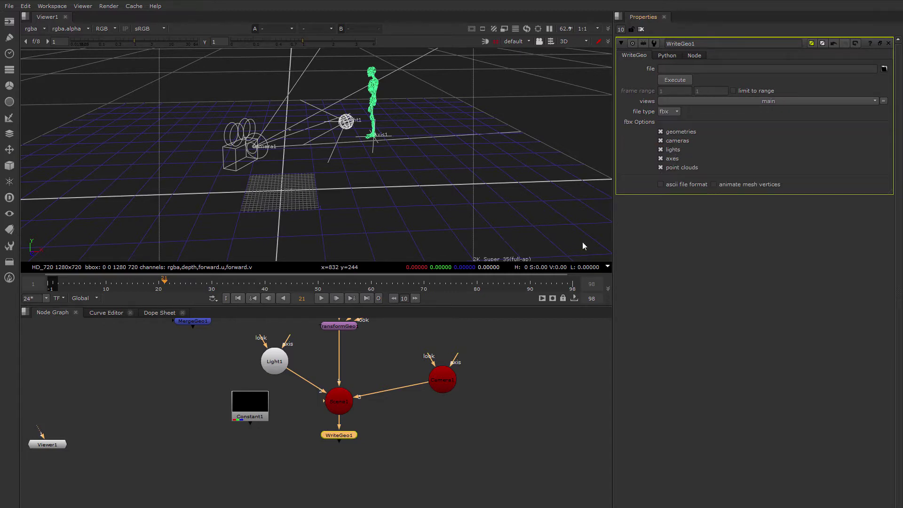